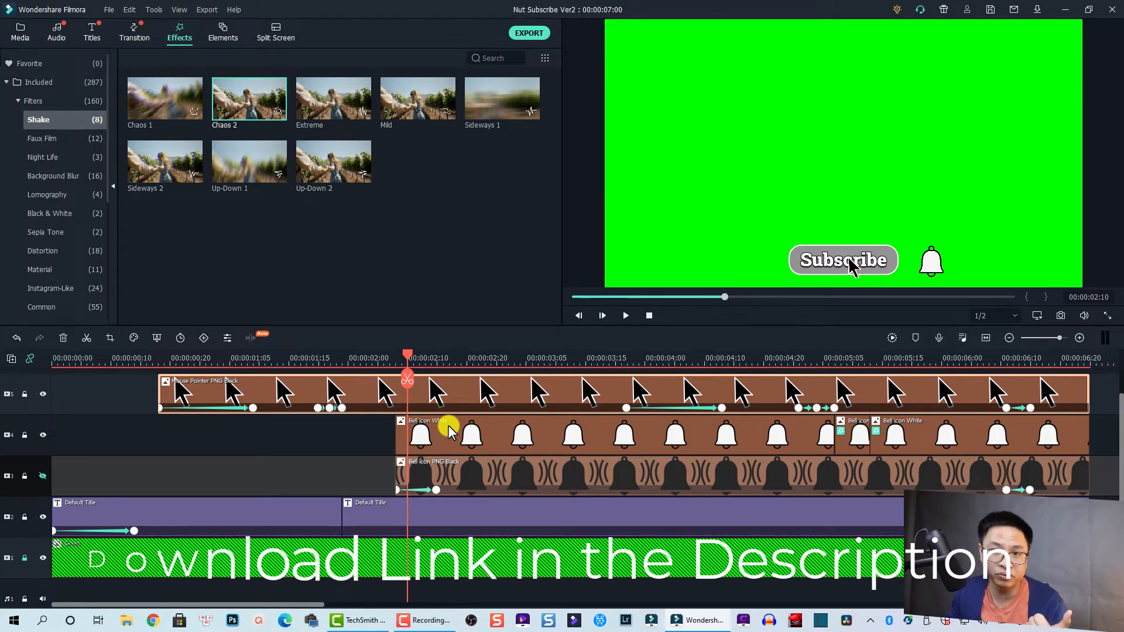
Step: Clear all clips from the timeline, including the locked green background, and make the hidden video track 3 visible
scroll(481, 409, "up", 2)
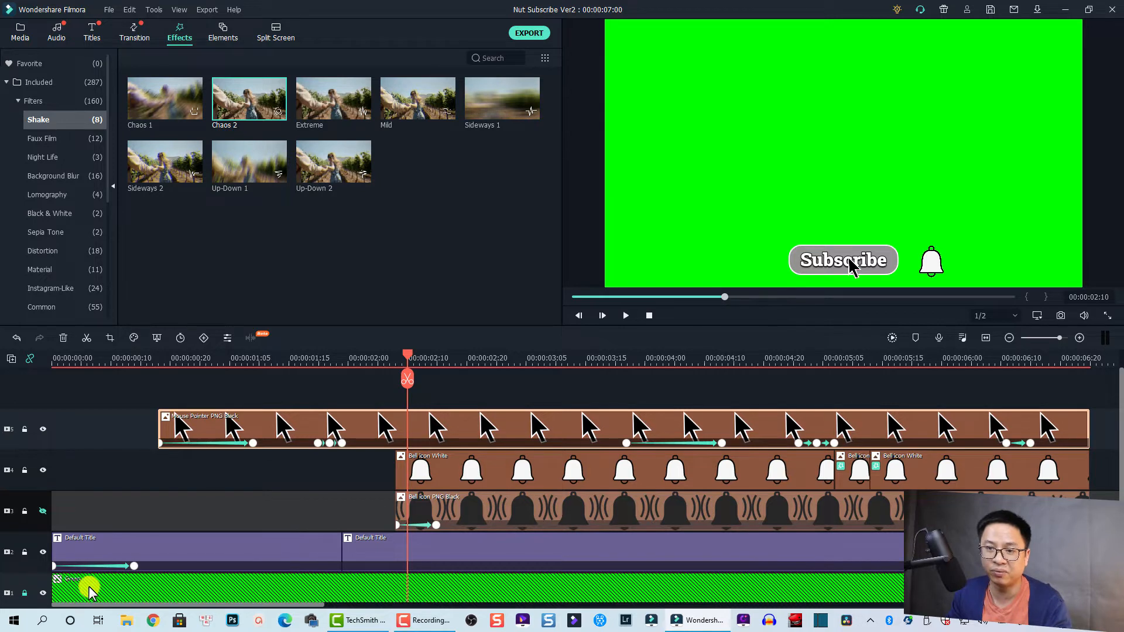
scroll(89, 585, "down", 2)
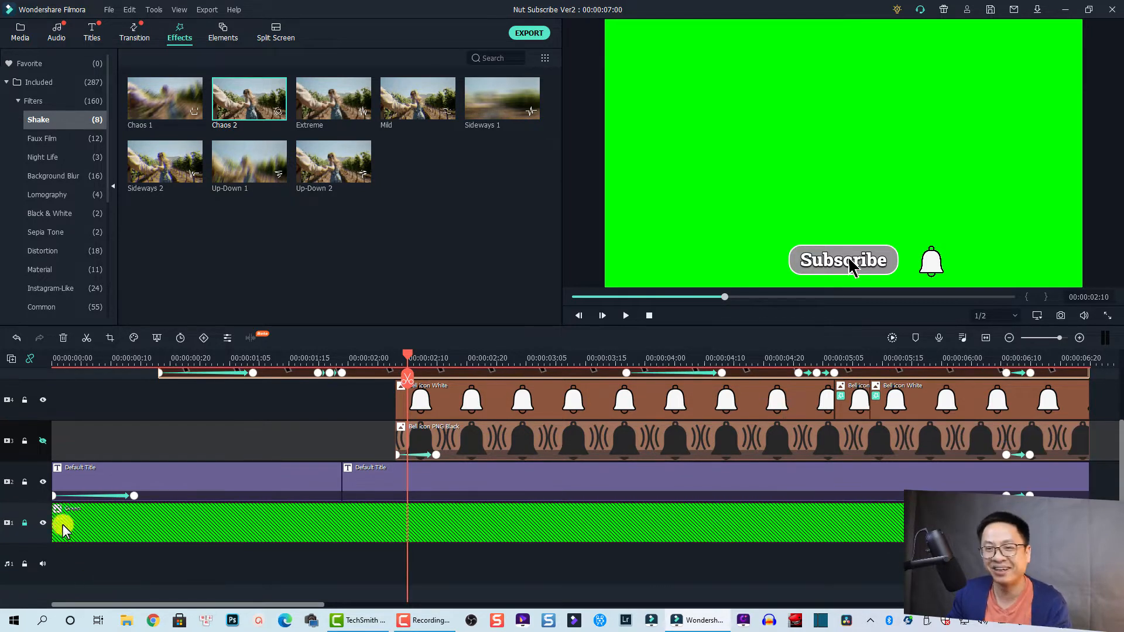
left_click(24, 523)
key("ctrl+a")
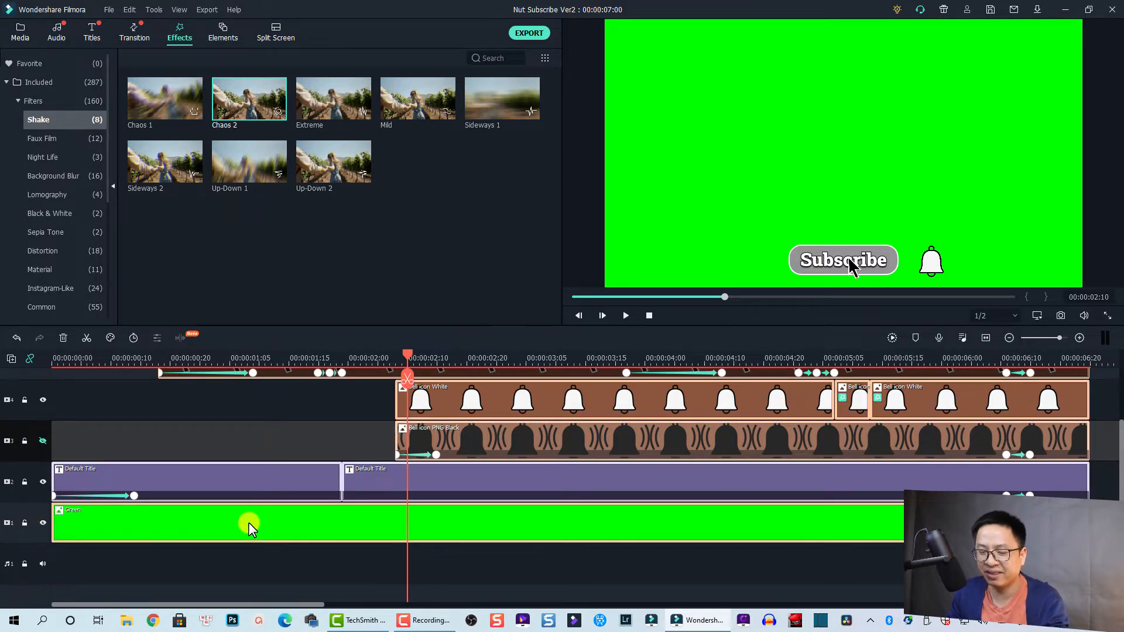
key("Delete")
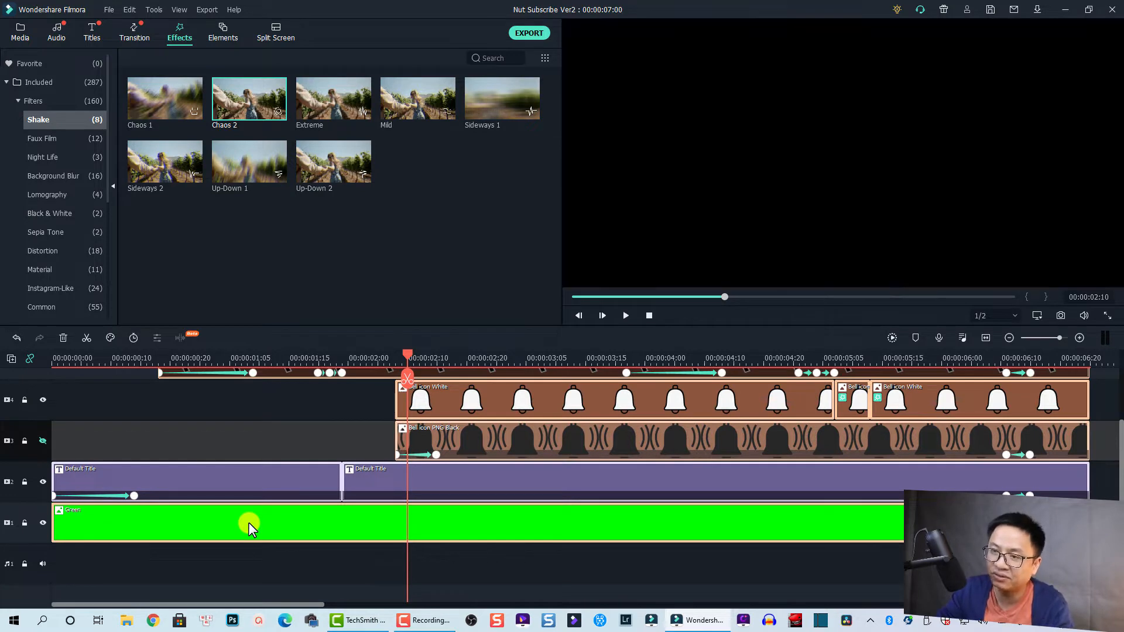
left_click(42, 441)
scroll(174, 518, "up", 1)
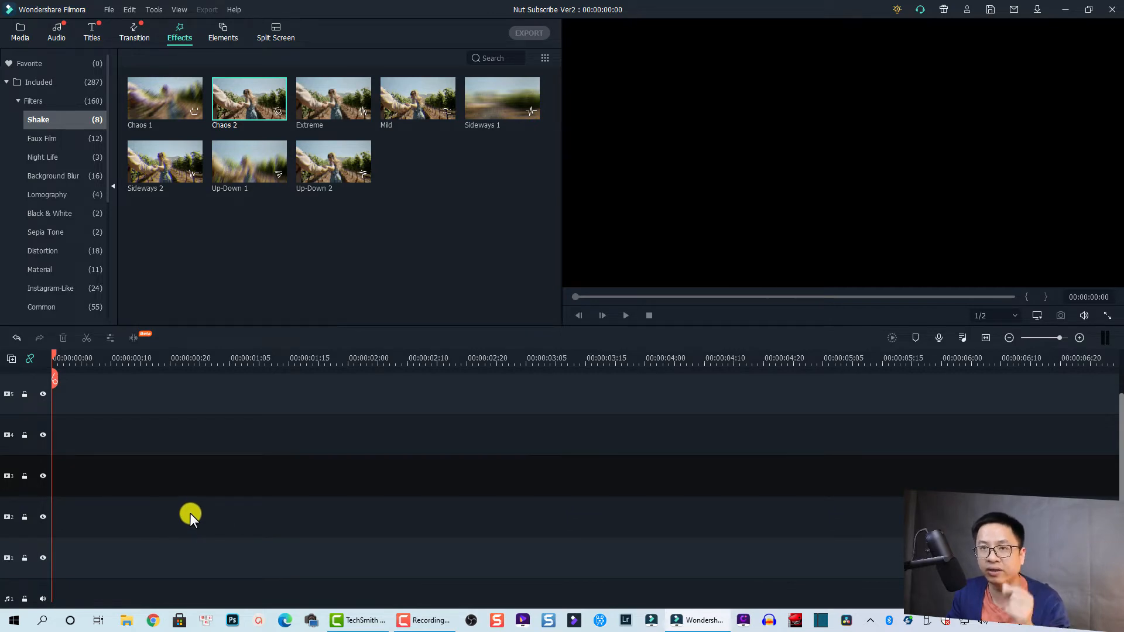
Step: Place the Green sample color at the start of video track 1
left_click(20, 32)
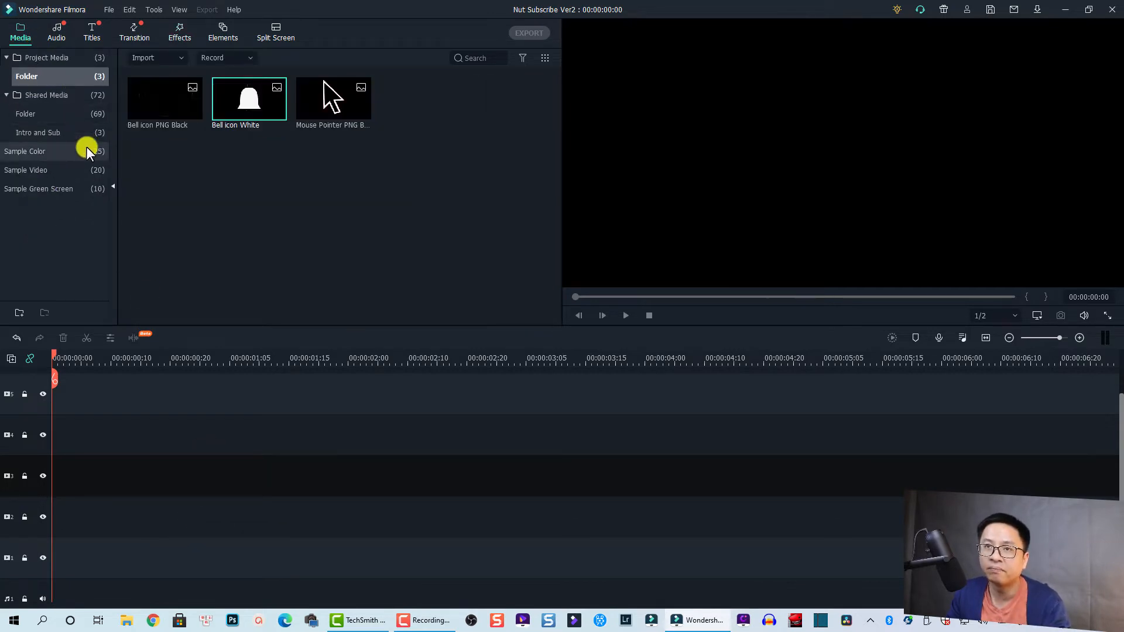
left_click(17, 153)
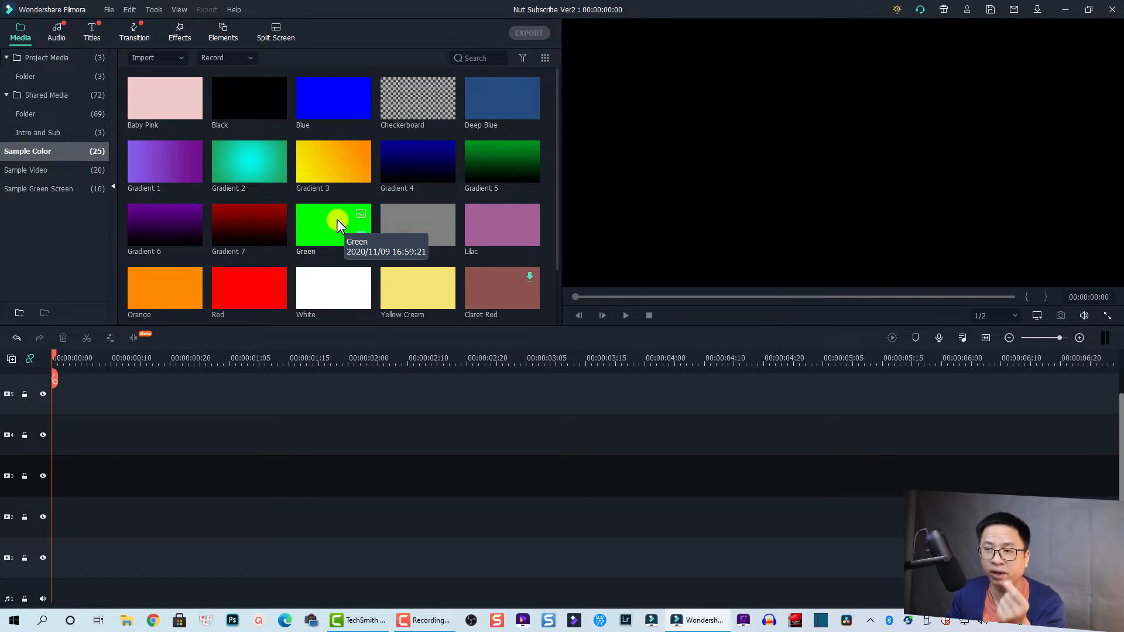
scroll(375, 192, "down", 2)
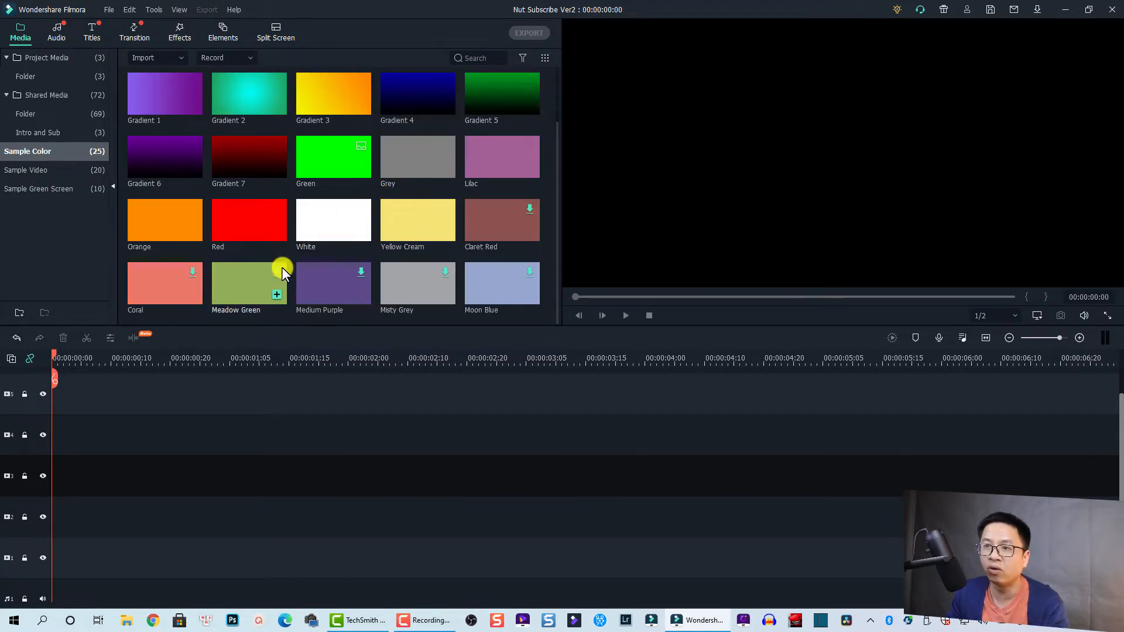
scroll(370, 246, "up", 2)
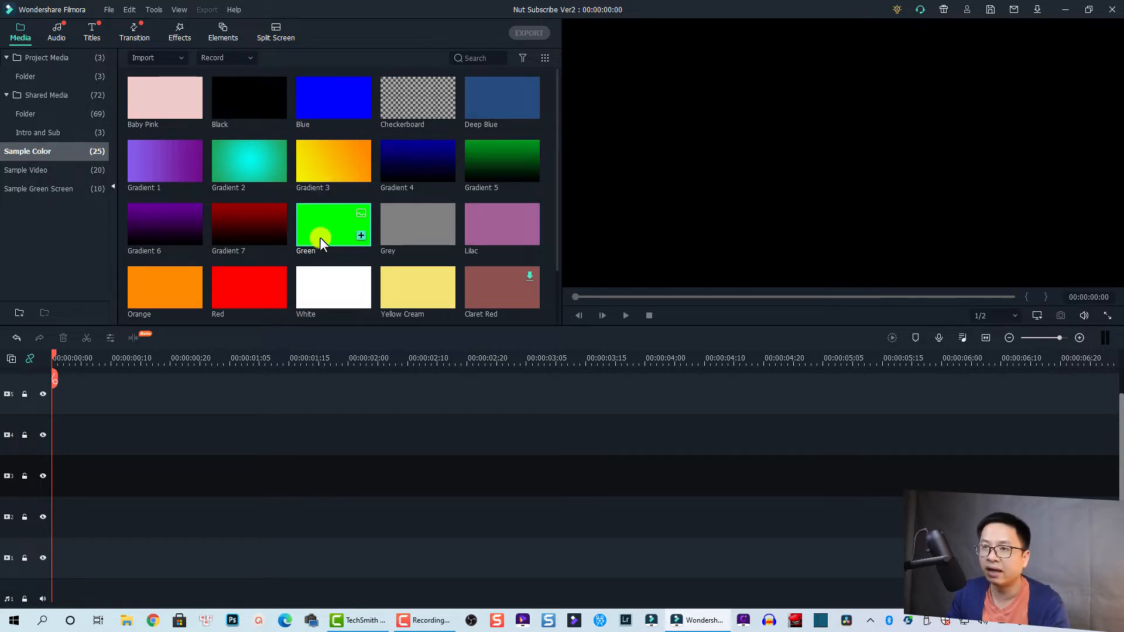
left_click_drag(320, 237, 36, 567)
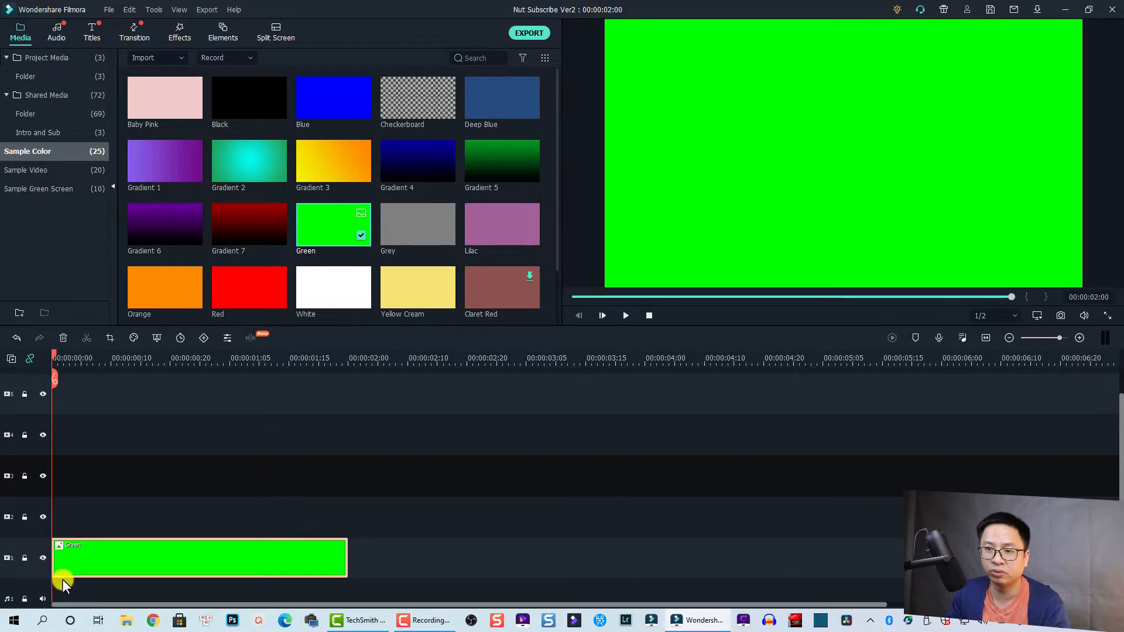
Step: Set the green clip's duration to 00:00:07:00 and lock its track
right_click(195, 551)
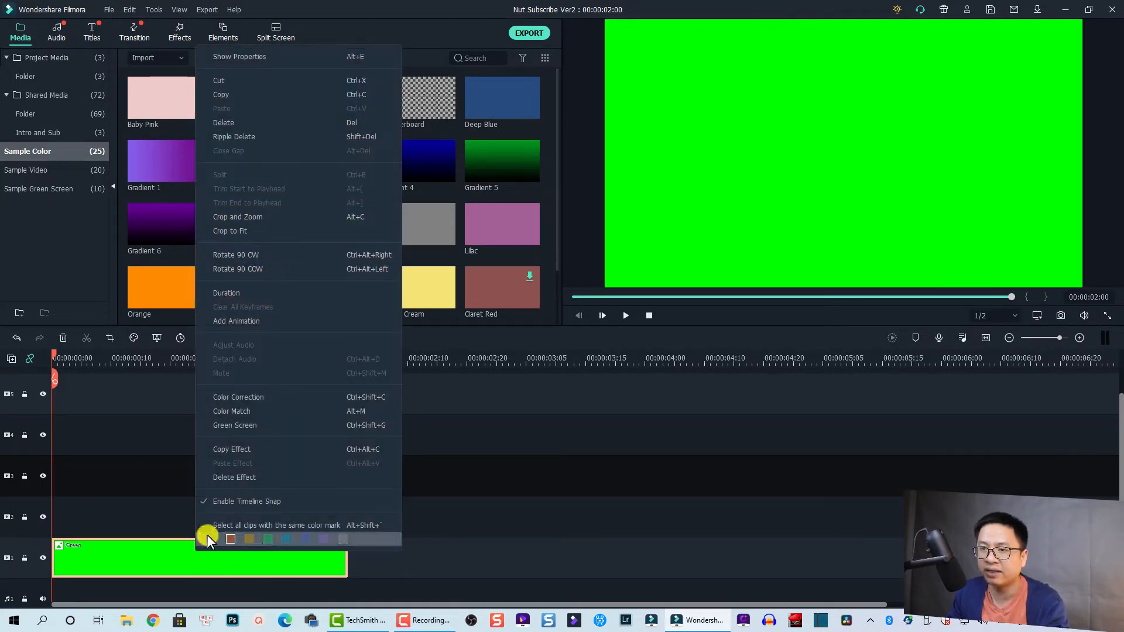
left_click(237, 292)
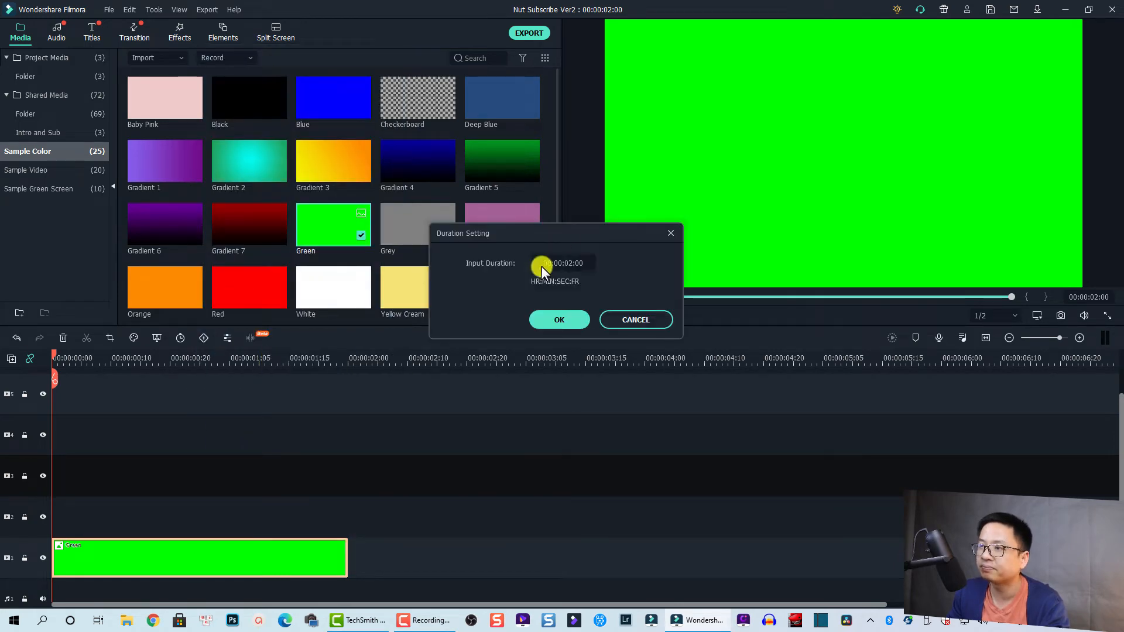
left_click(570, 259)
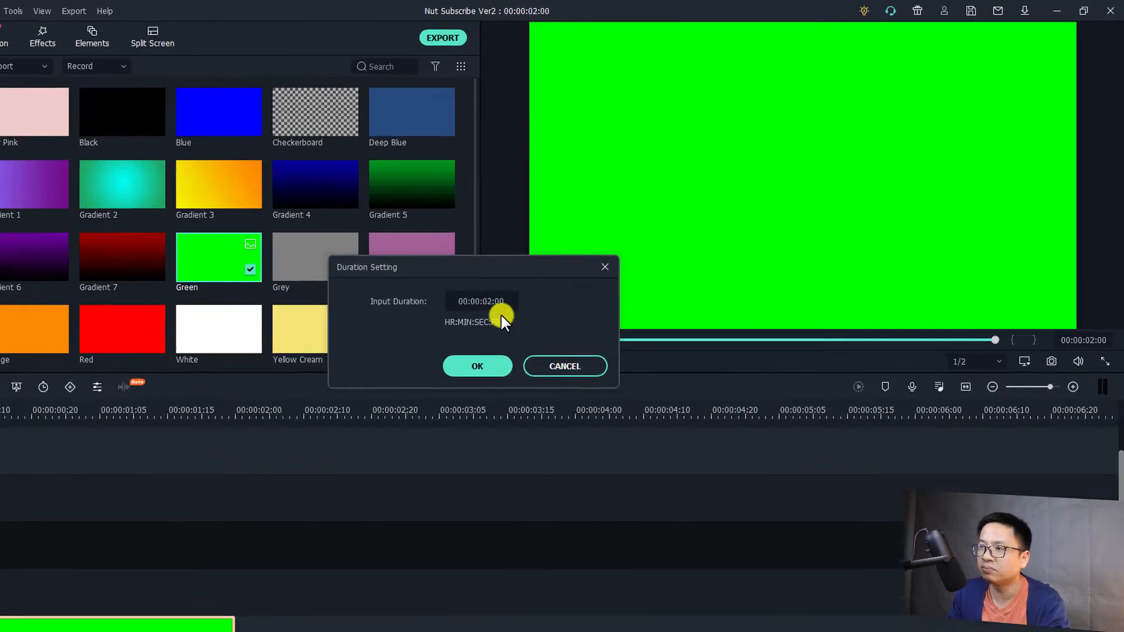
key("BackSpace")
type("7")
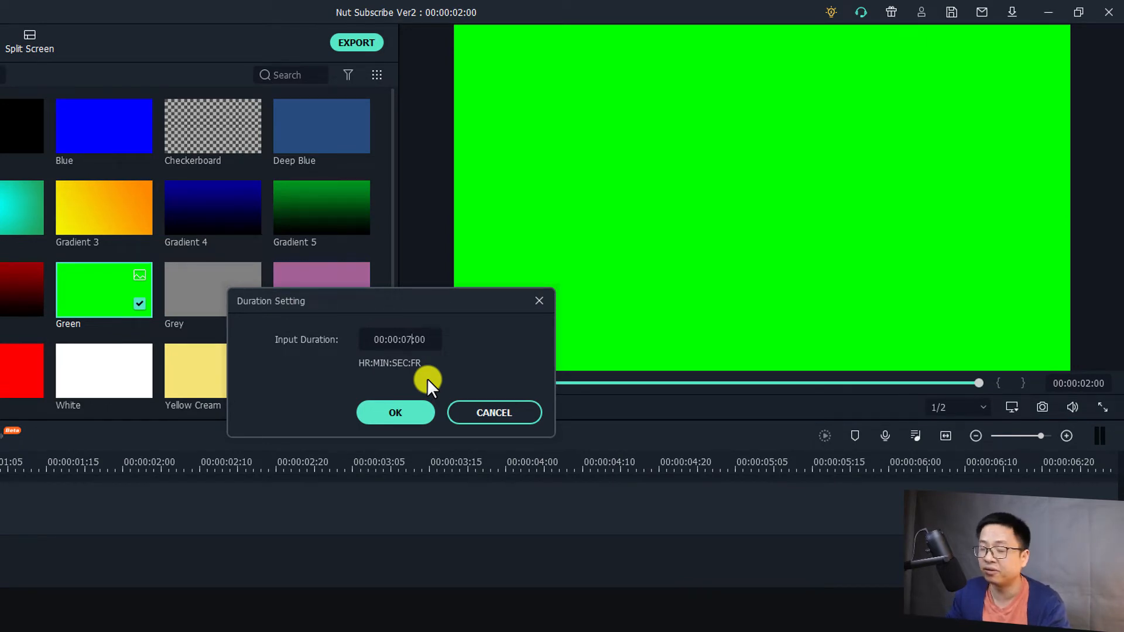
left_click(402, 414)
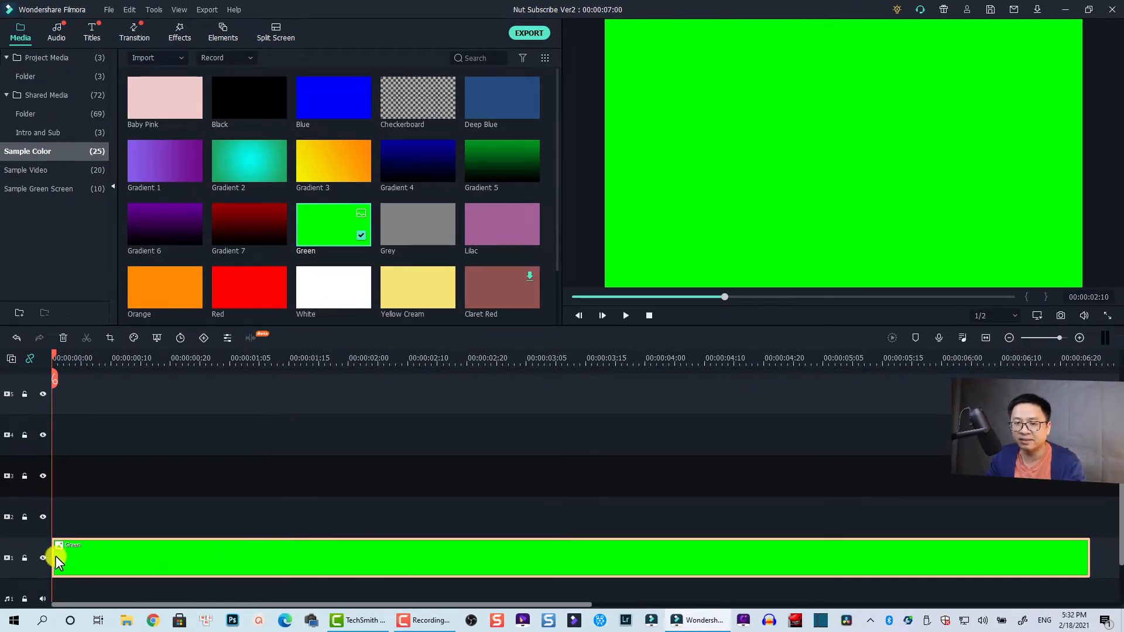
left_click(23, 557)
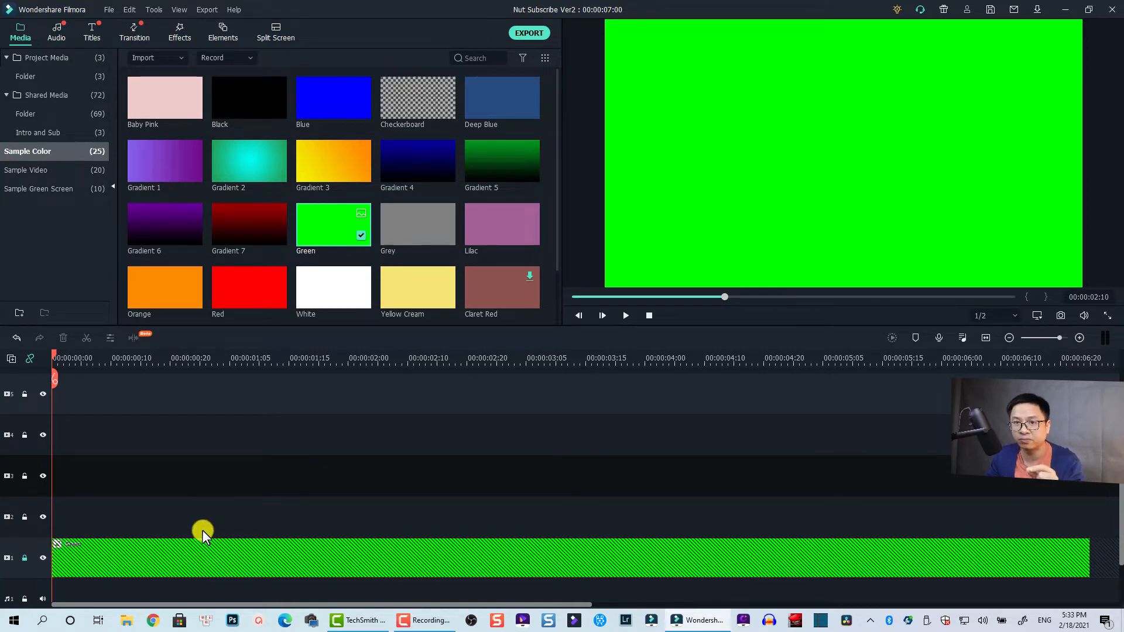
Step: Add the Default Title at the start of video track 2 and extend it to the end of the green clip
left_click(93, 33)
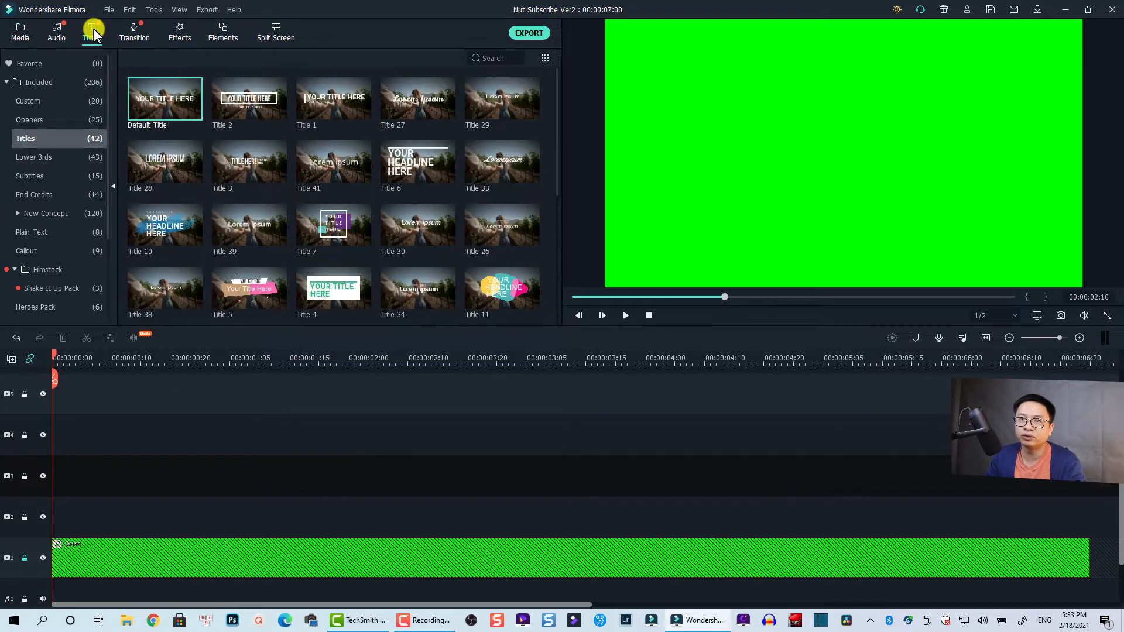
left_click(35, 82)
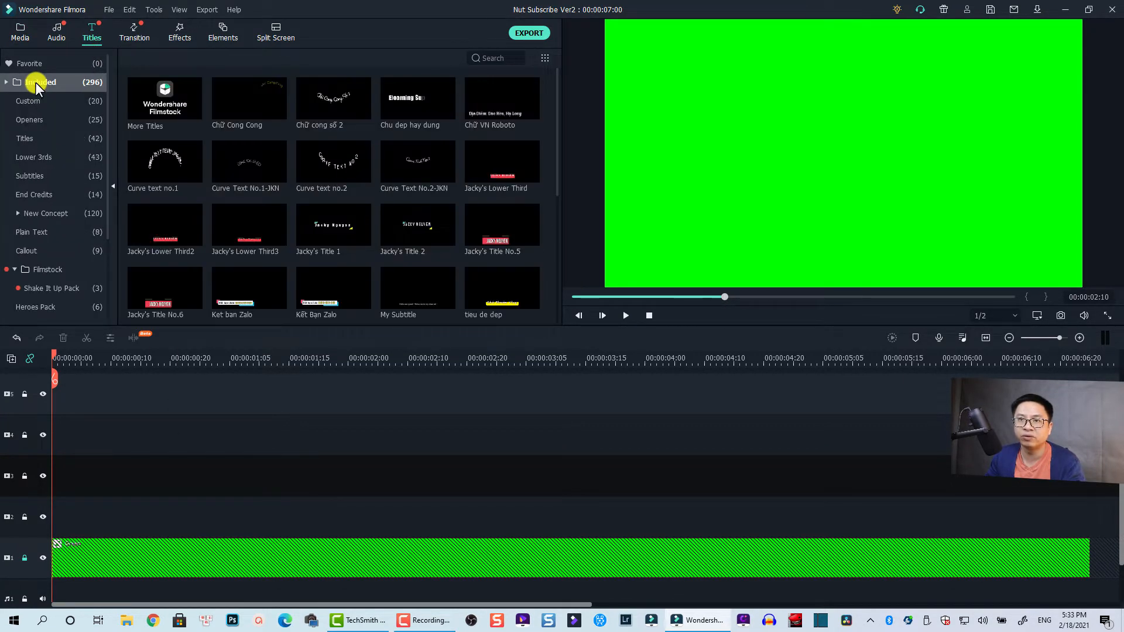
left_click(30, 137)
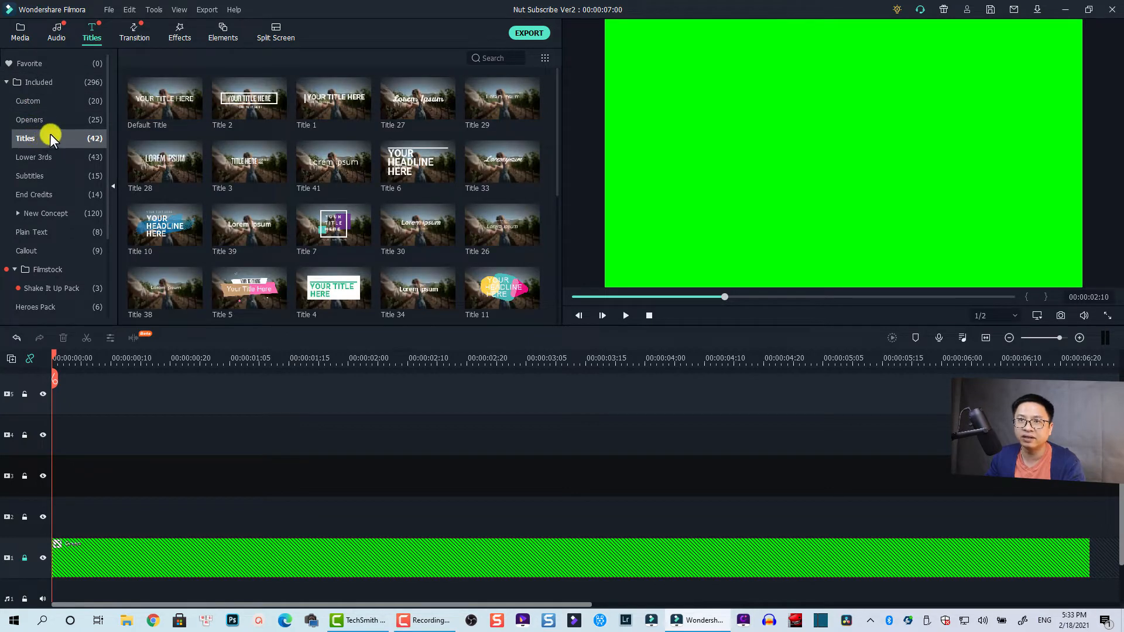
left_click(163, 103)
left_click_drag(166, 105, 48, 517)
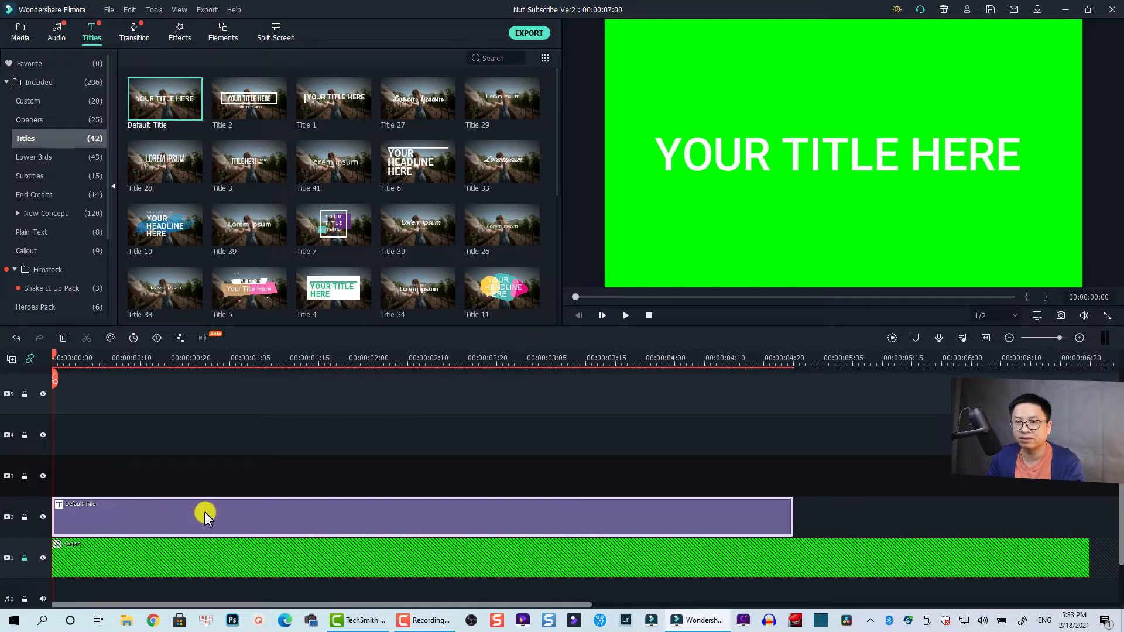
left_click_drag(792, 508, 1083, 516)
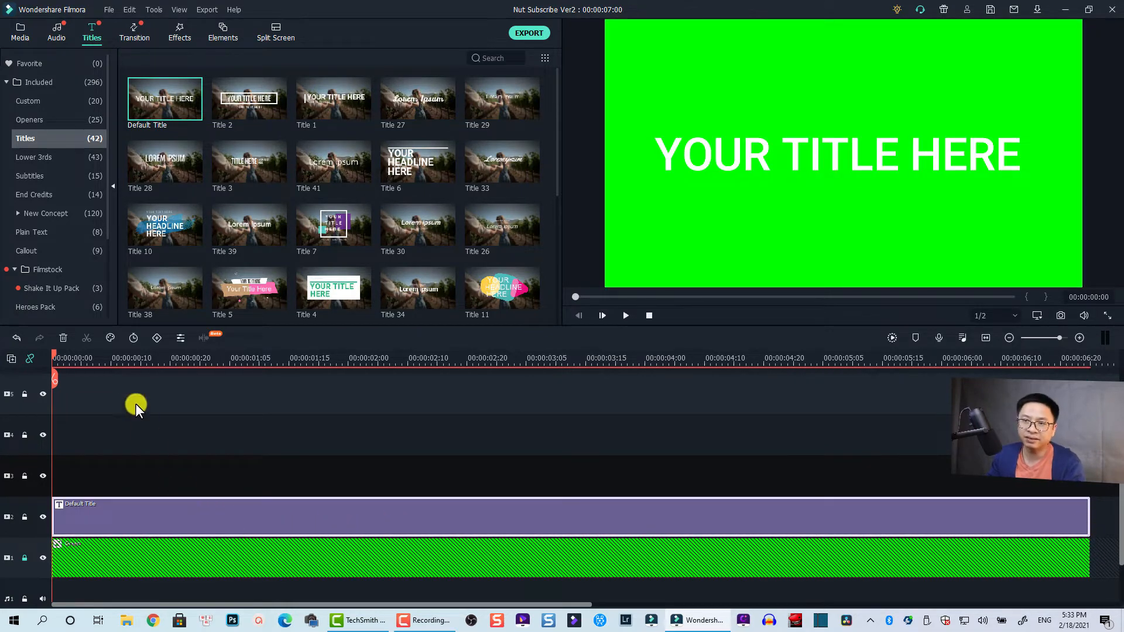
Step: Open the title for advanced editing with the playhead at 00:00:00:10 and delete its placeholder text box
left_click(111, 361)
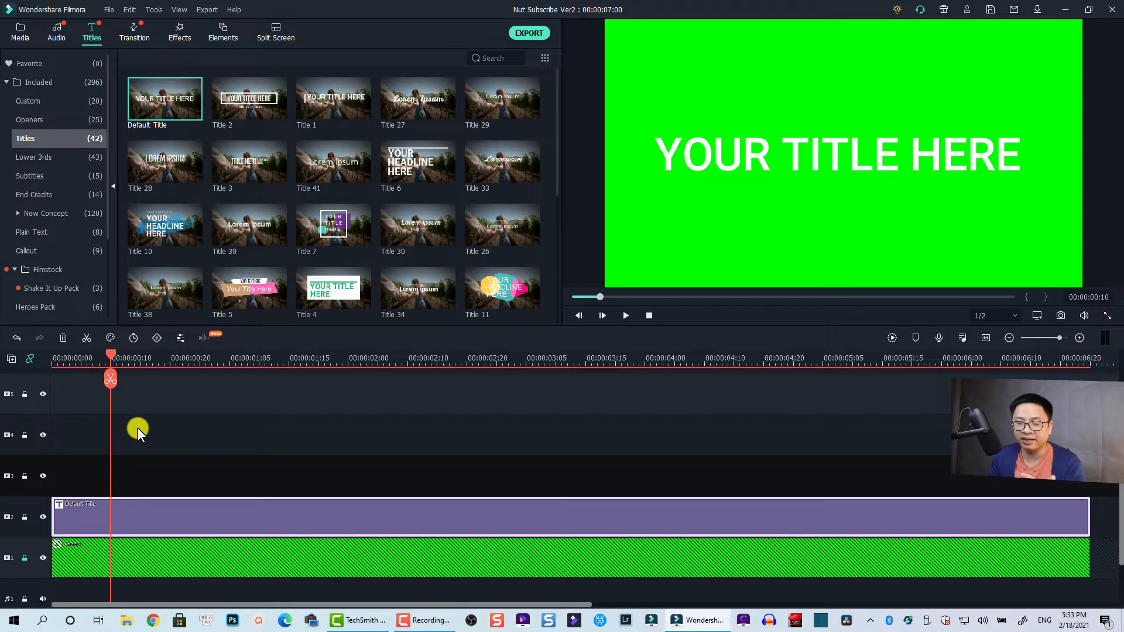
right_click(148, 513)
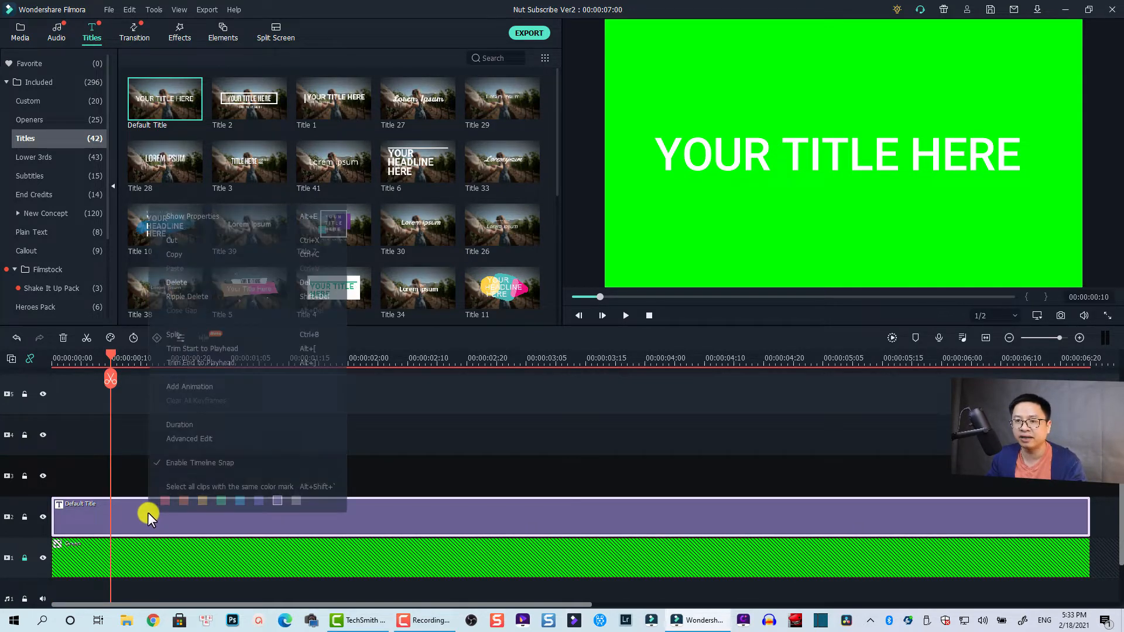
left_click(192, 439)
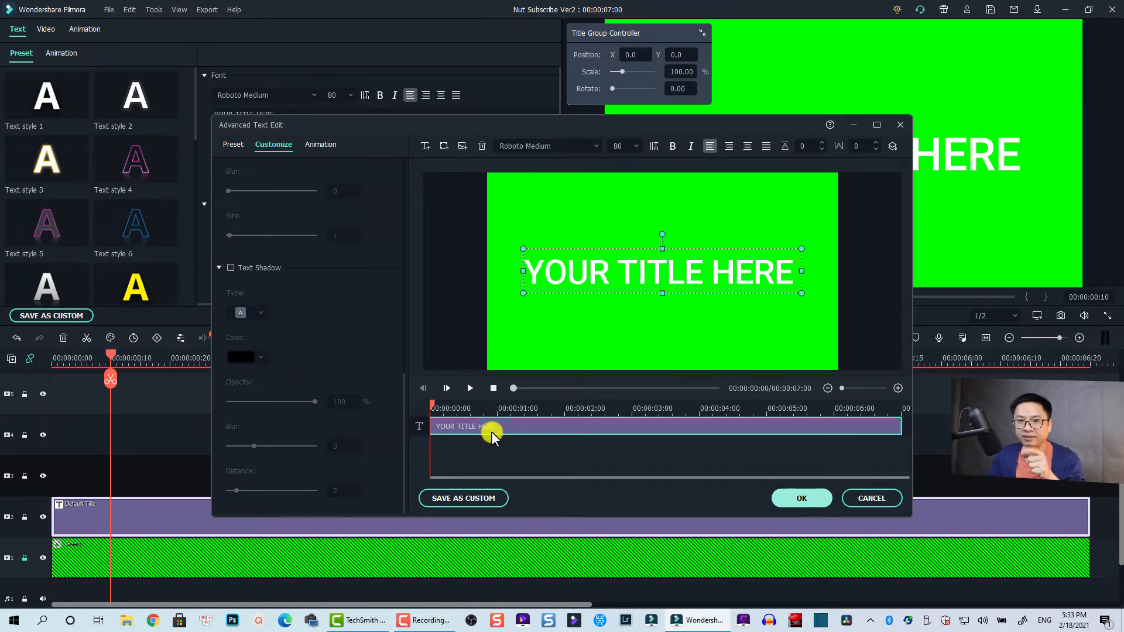
left_click(483, 147)
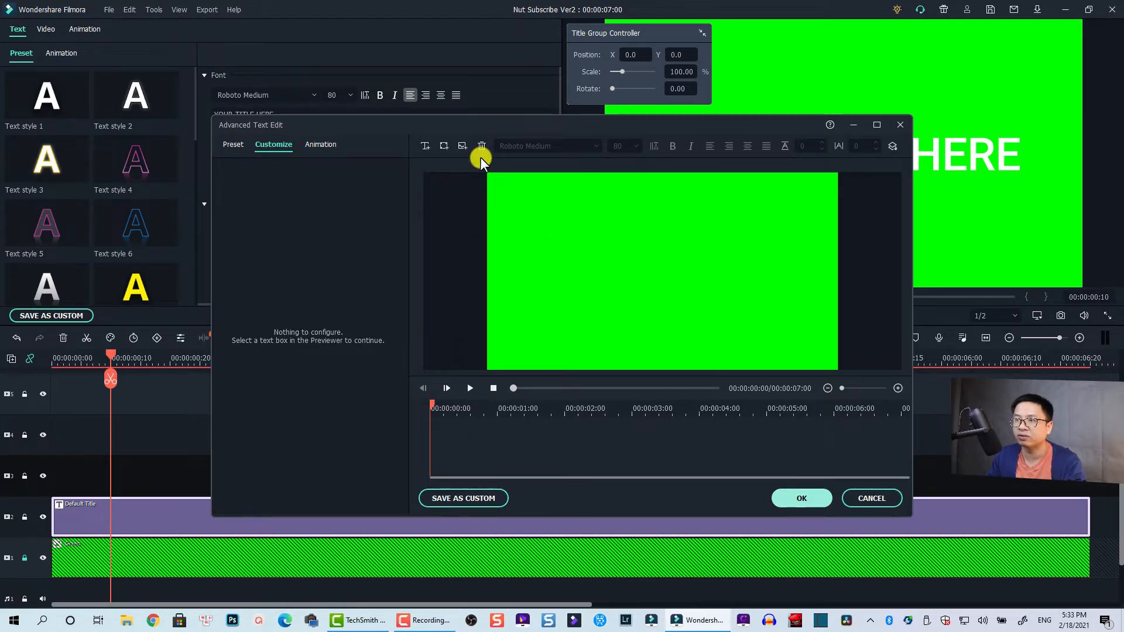
Step: Insert a rectangle shape into the title and replace its text with "Subscribe"
left_click(445, 145)
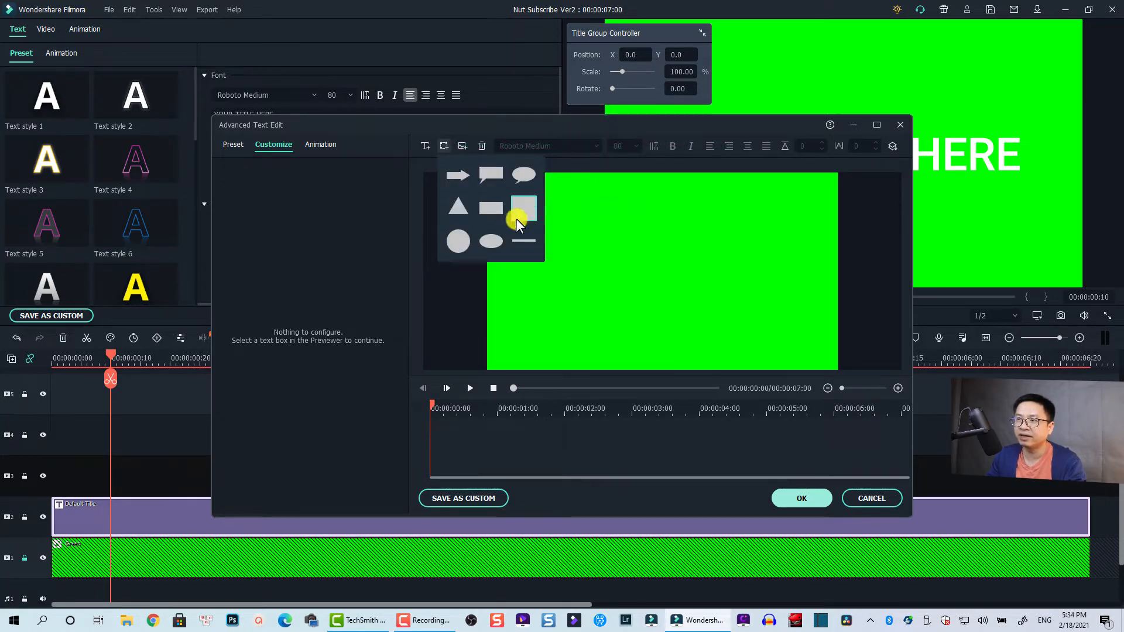
left_click(486, 209)
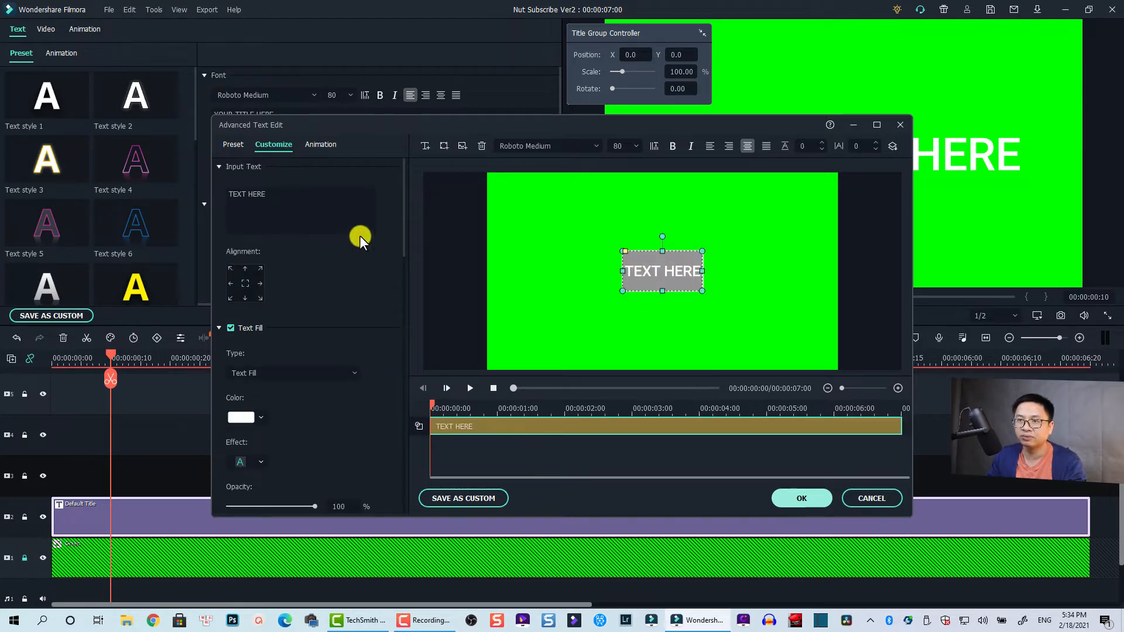
left_click(270, 201)
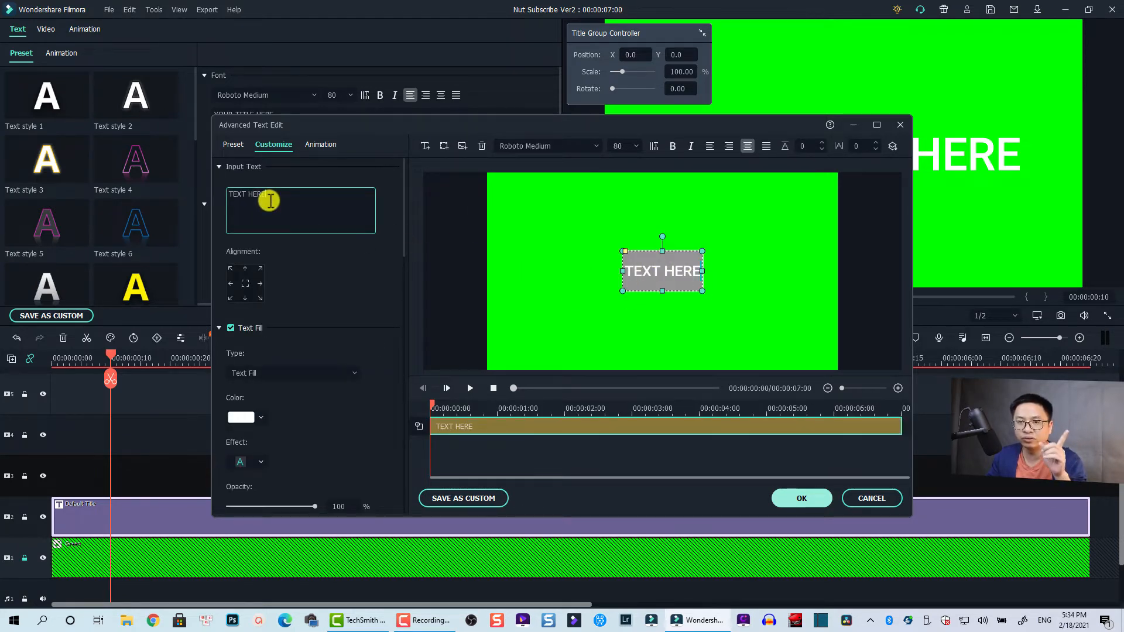
key("ctrl+a")
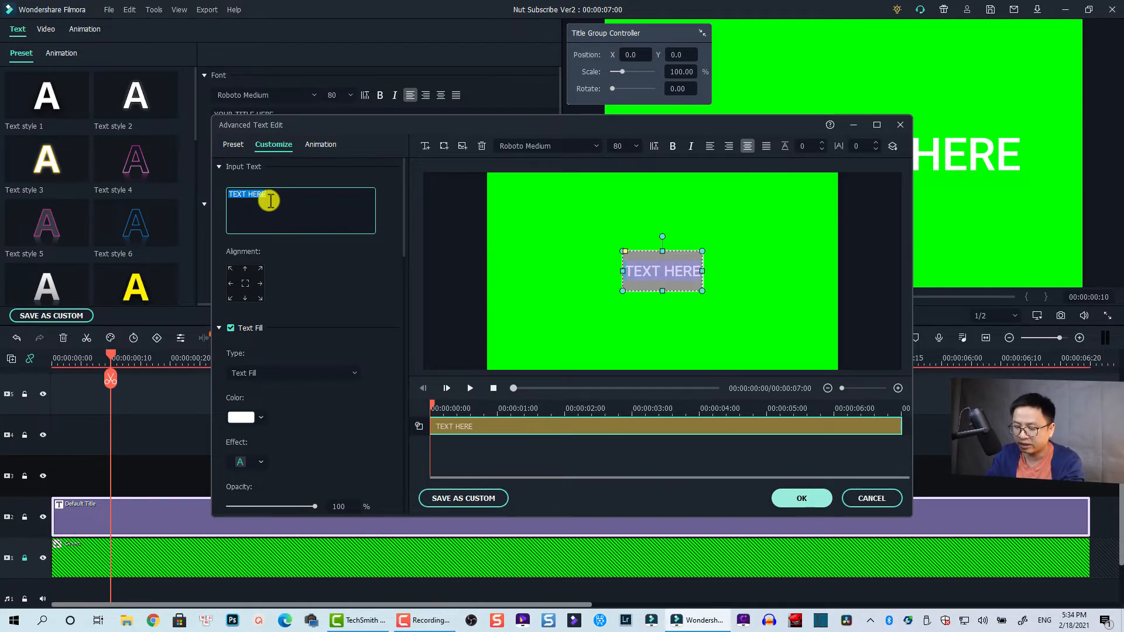
type("Subsc")
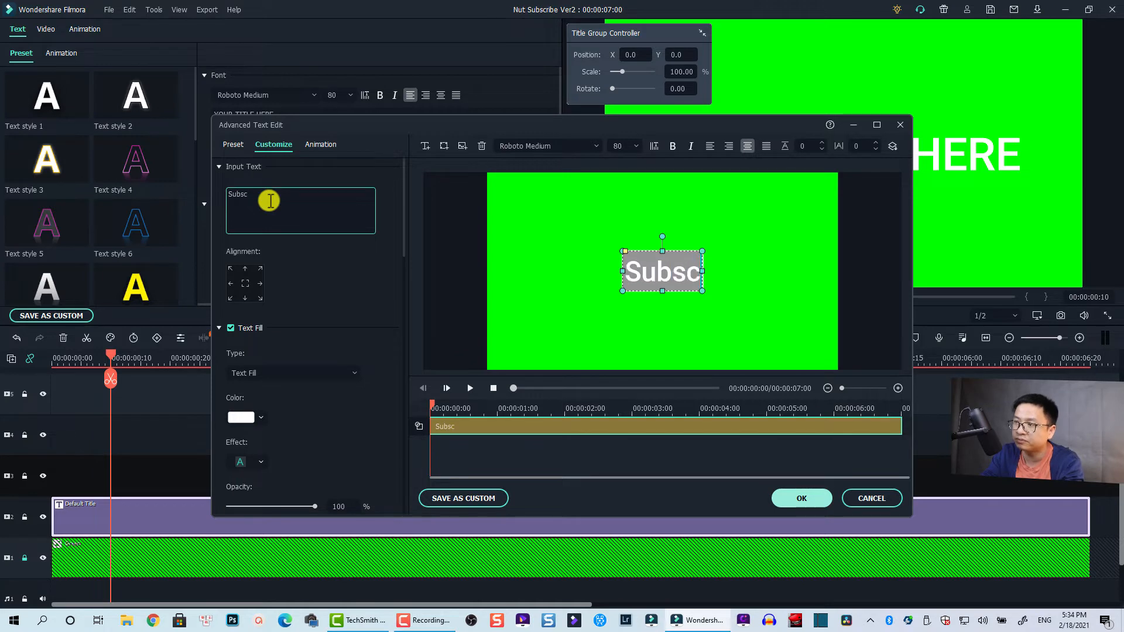
type("ribe")
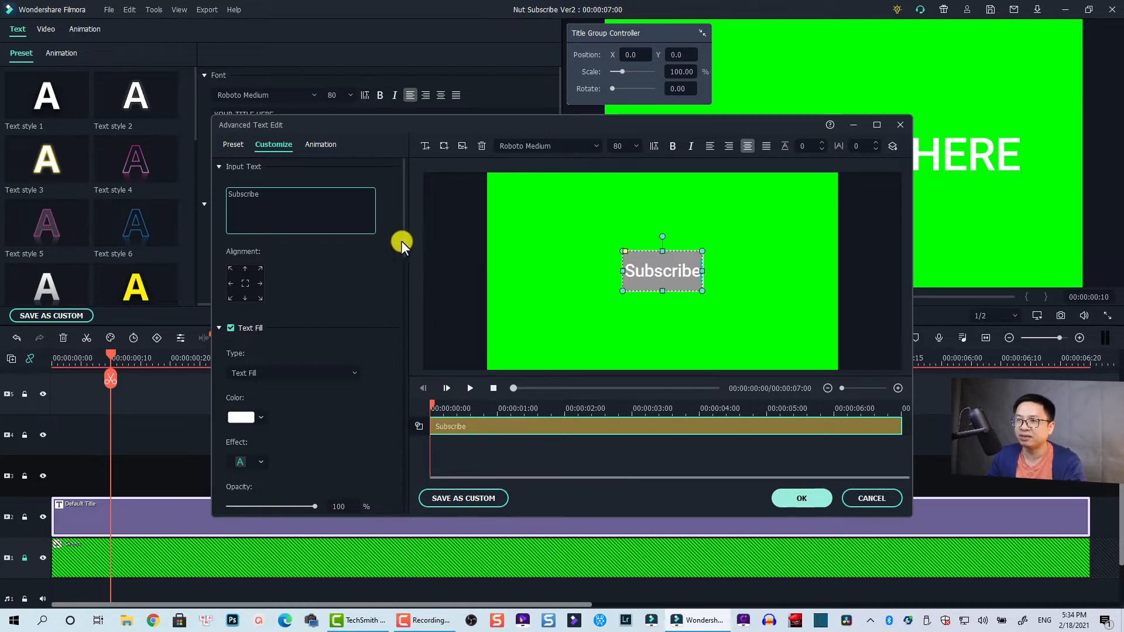
Step: Change the Subscribe rectangle's shape fill colour to red (#ff0000)
left_click_drag(404, 242, 401, 357)
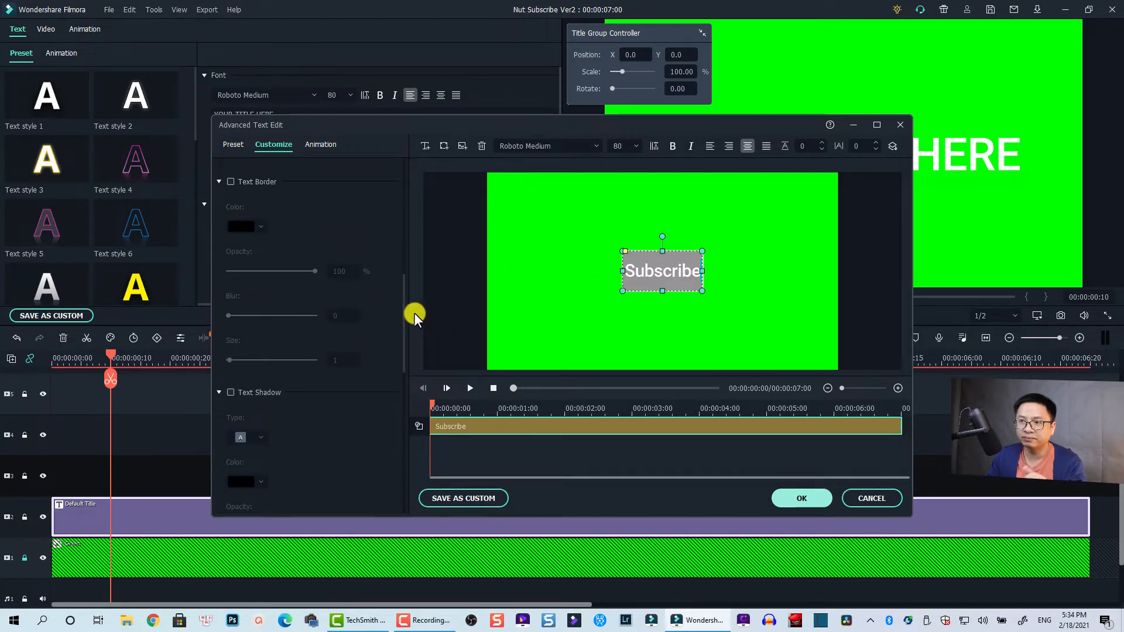
left_click_drag(403, 306, 399, 417)
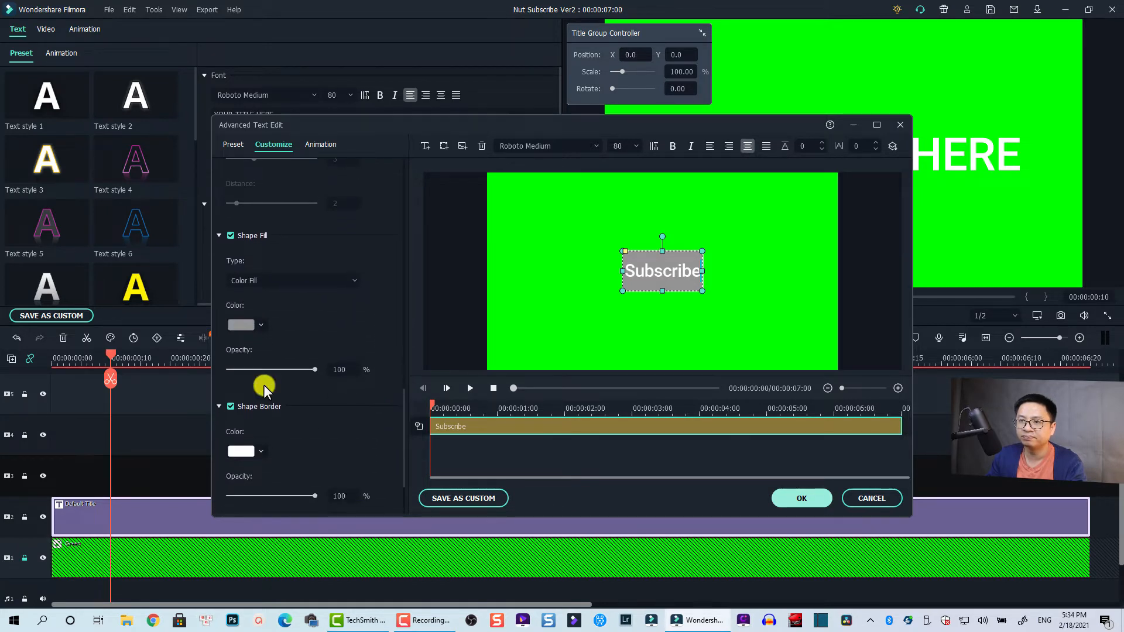
left_click(256, 326)
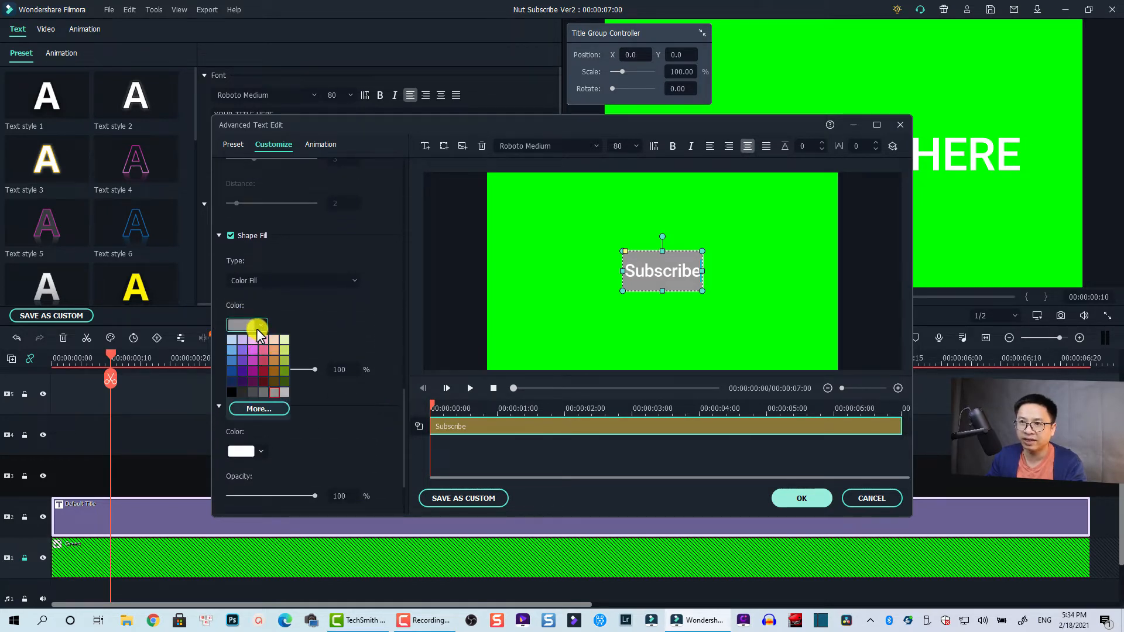
left_click(257, 405)
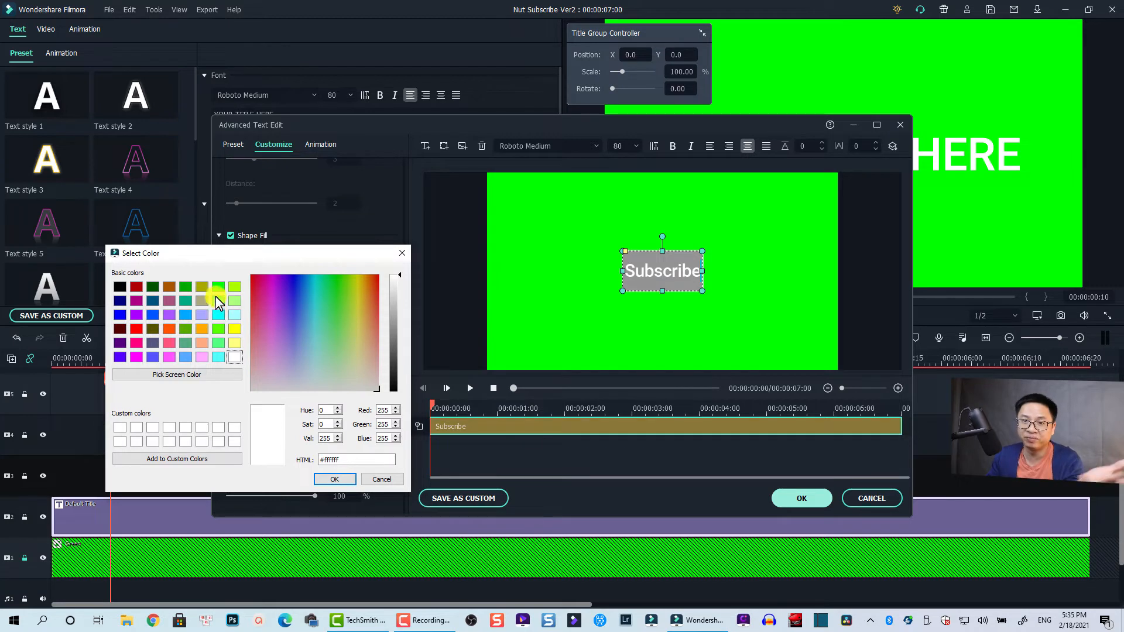
left_click(137, 328)
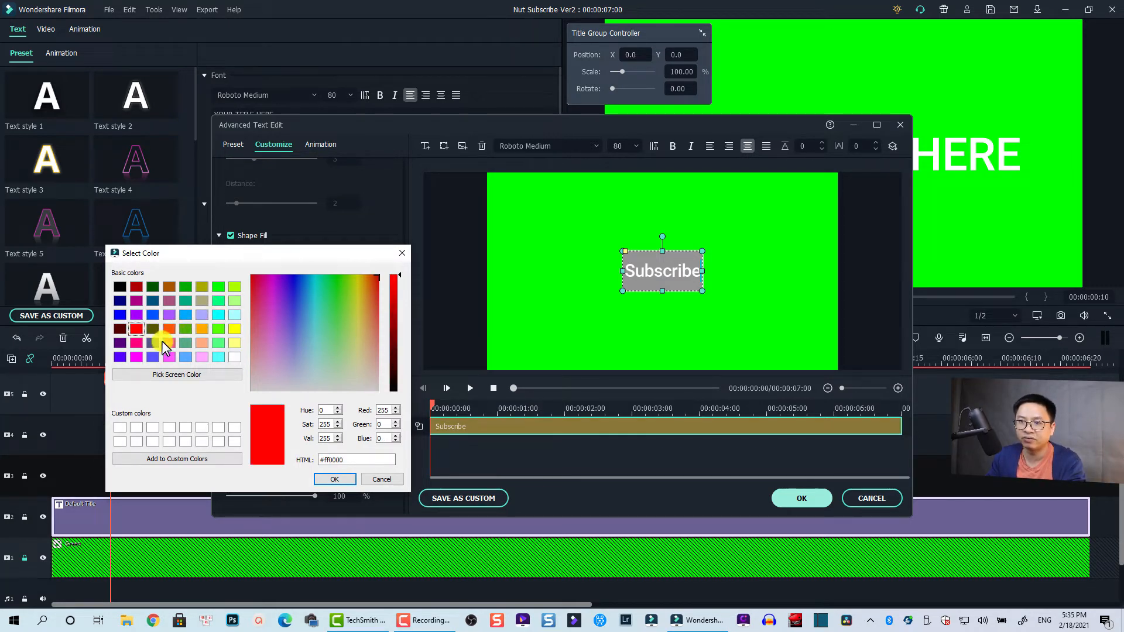
left_click(335, 479)
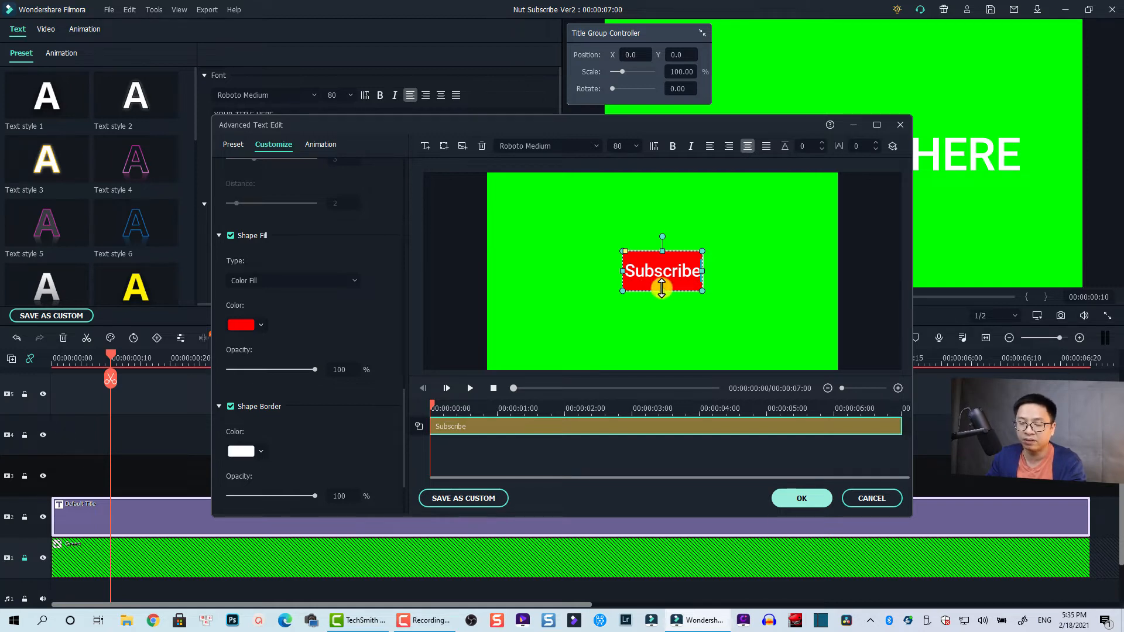
Step: Set the white shape border's size to 4
scroll(380, 407, "down", 1)
scroll(380, 406, "down", 2)
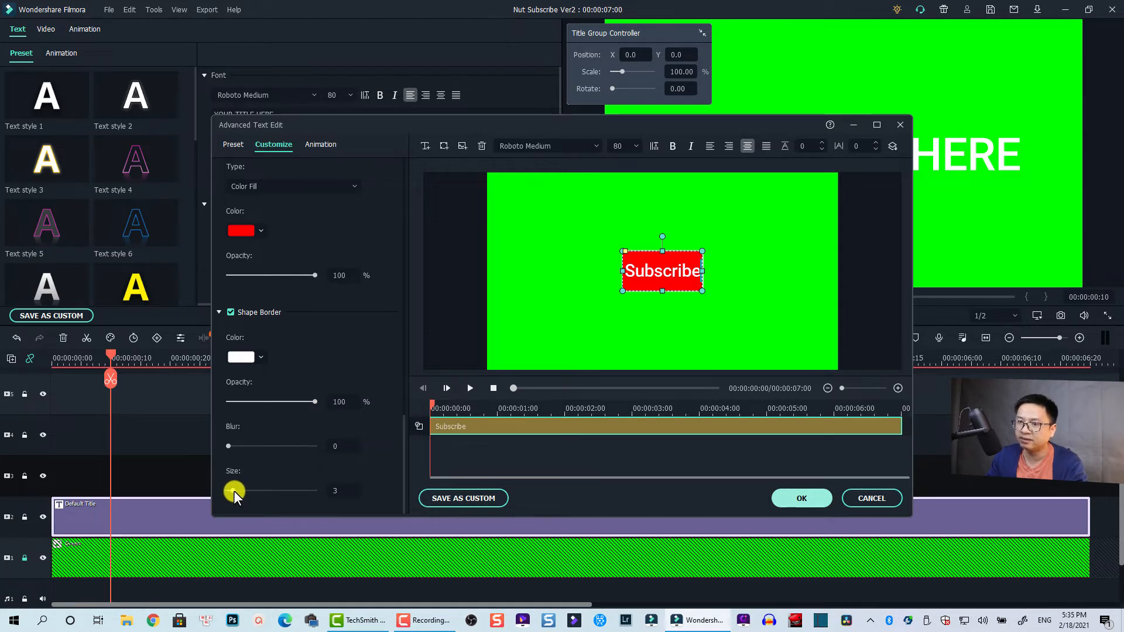
left_click_drag(233, 490, 235, 492)
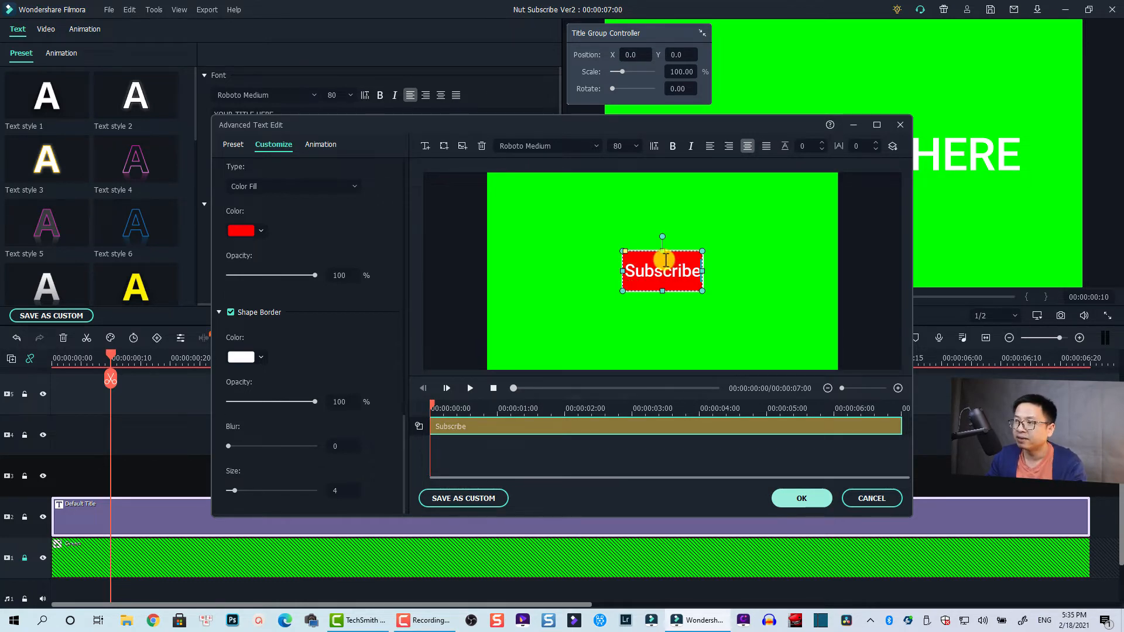
Step: Shorten the red rectangle to fit closely around the text with rounded corners, and accept the advanced title edits
left_click_drag(662, 252, 664, 270)
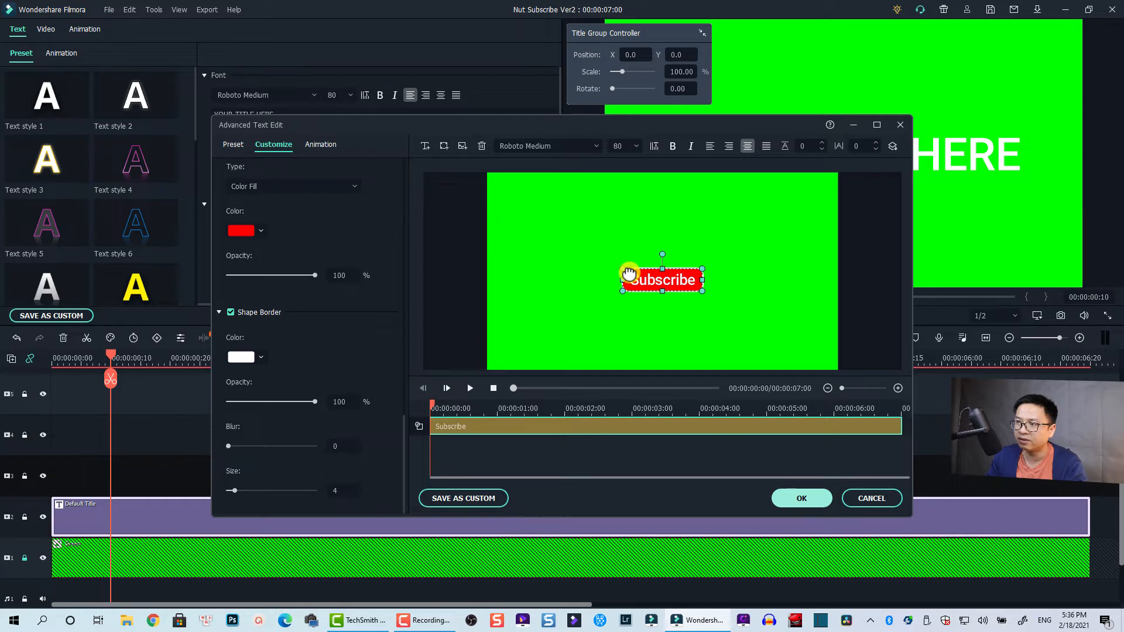
left_click(574, 341)
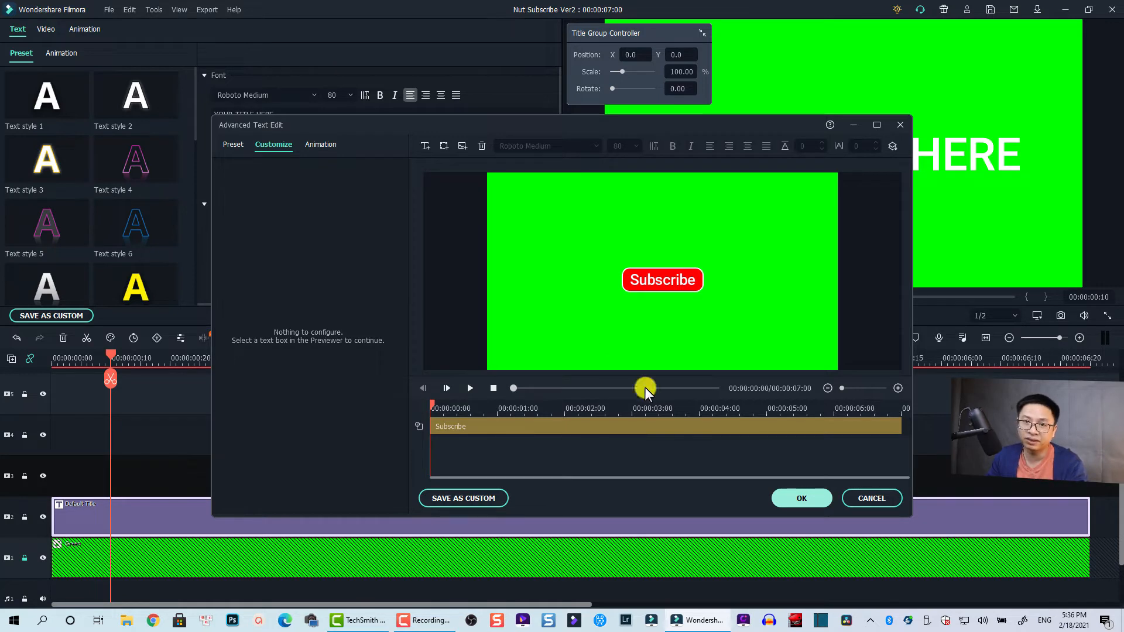
left_click(803, 495)
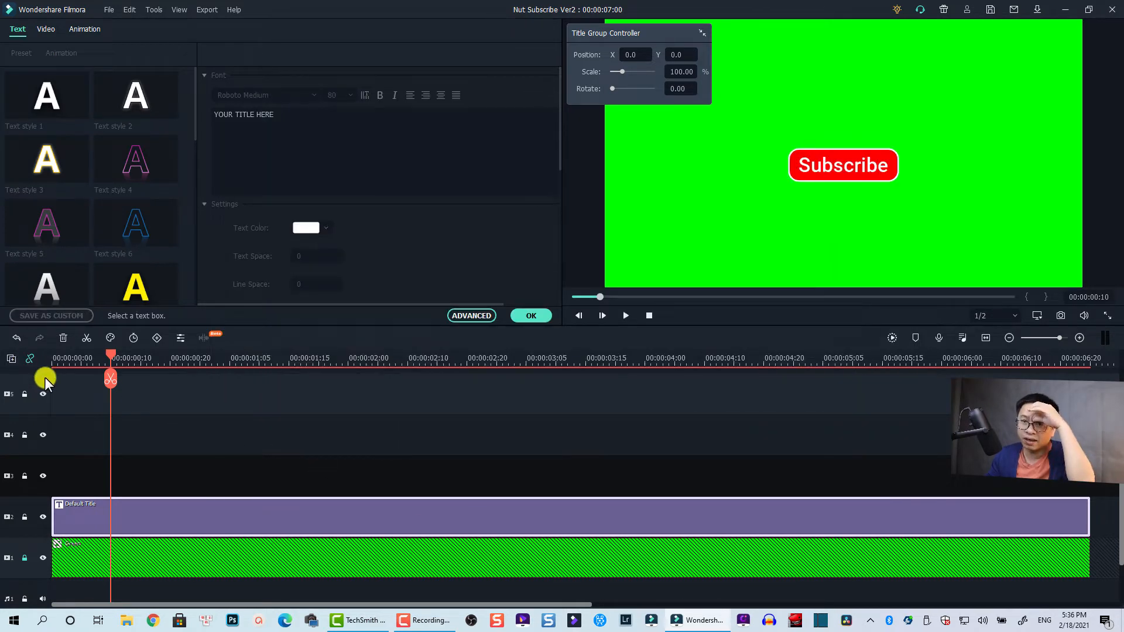
Step: Preview the title from the start of the timeline and move the Subscribe button down to the lower centre of the frame
left_click(55, 363)
key("space")
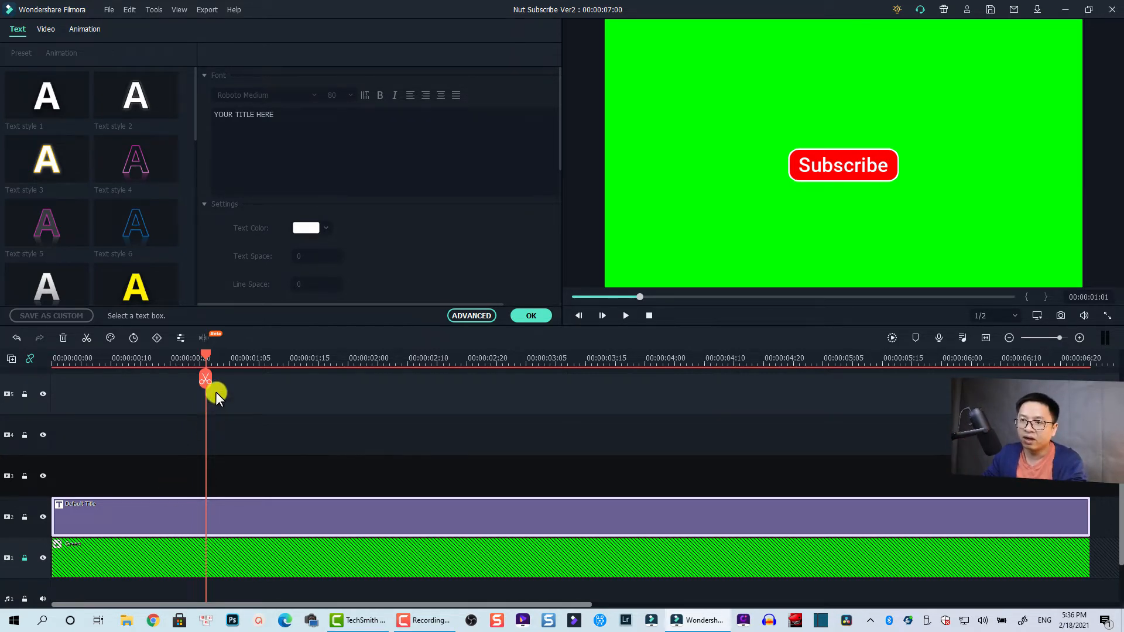
left_click(844, 171)
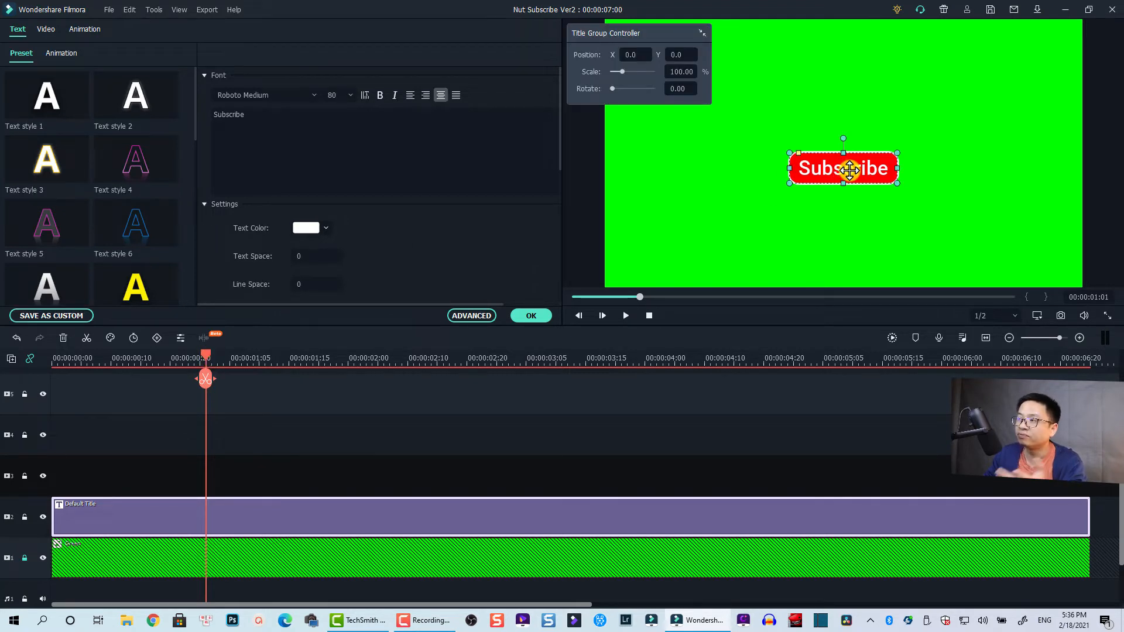
left_click_drag(849, 171, 851, 253)
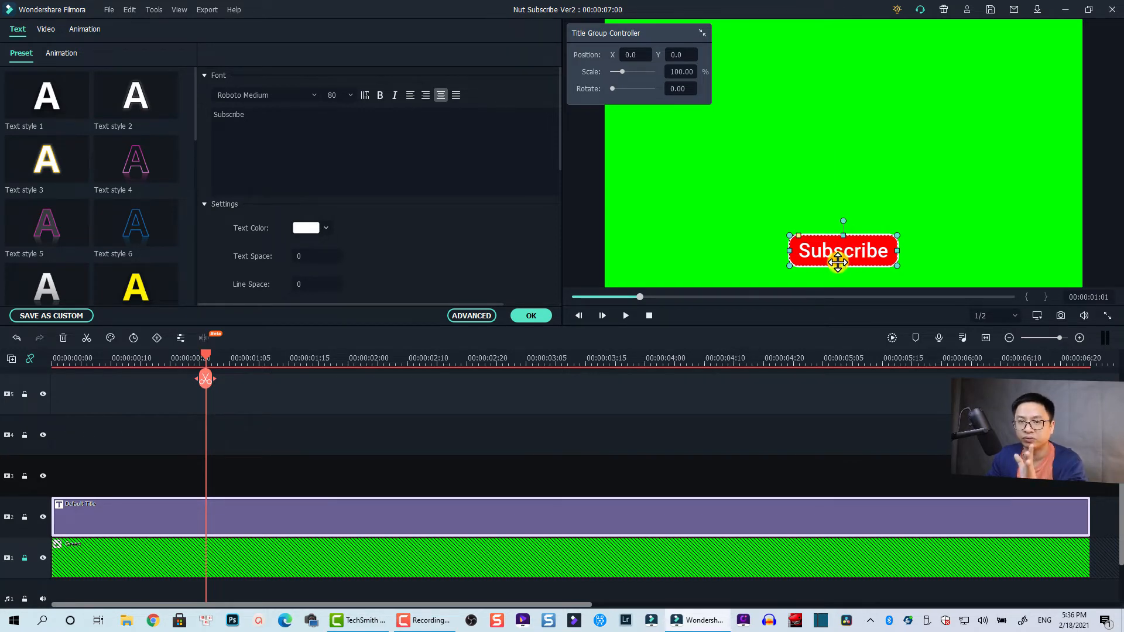
Step: Add a title keyframe at 00:00:00:00 and move the Subscribe button straight down until it is outside the frame
left_click_drag(206, 356, 16, 404)
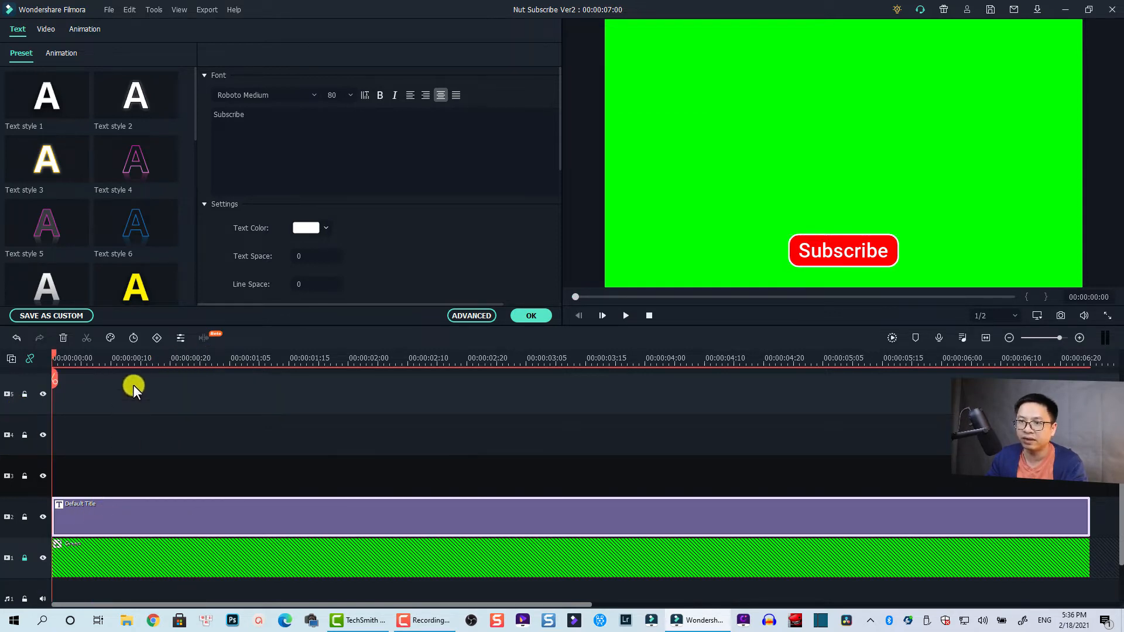
left_click(157, 338)
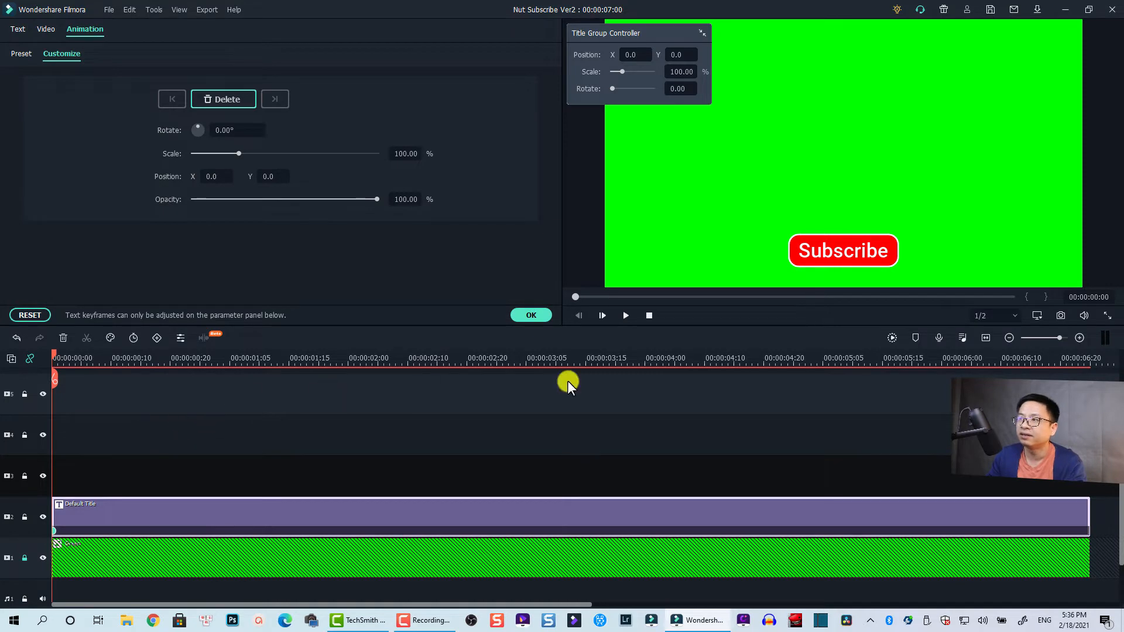
left_click(837, 254)
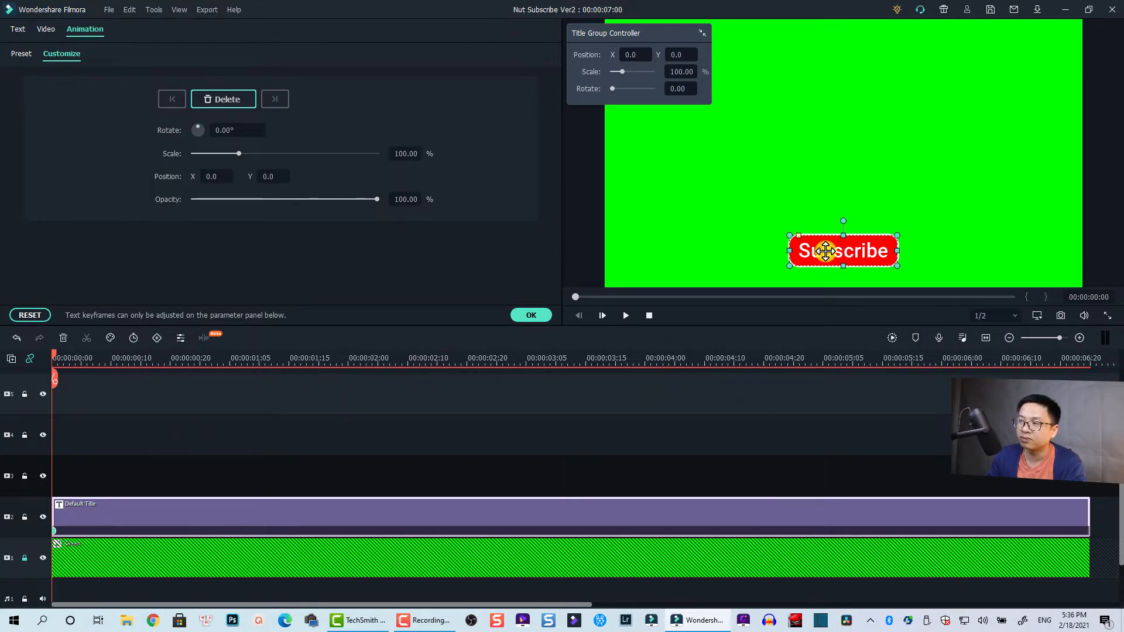
left_click_drag(835, 253, 840, 321)
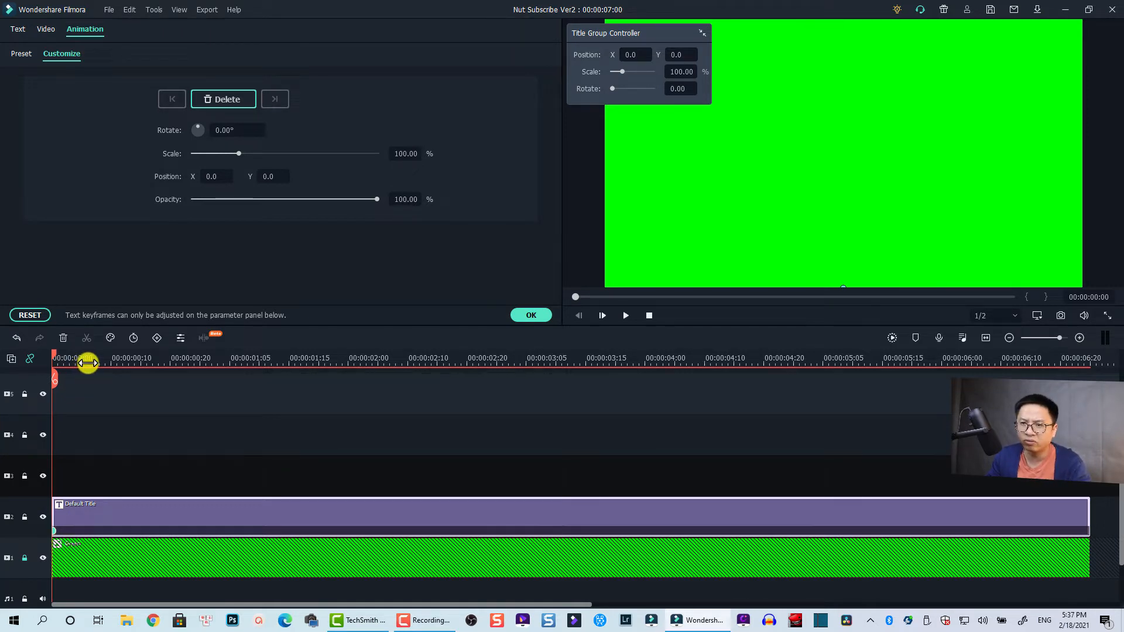
Step: Create a keyframe at 00:00:00:16 with the title's Y position raised to 105.0 so the button enters the frame
left_click(147, 363)
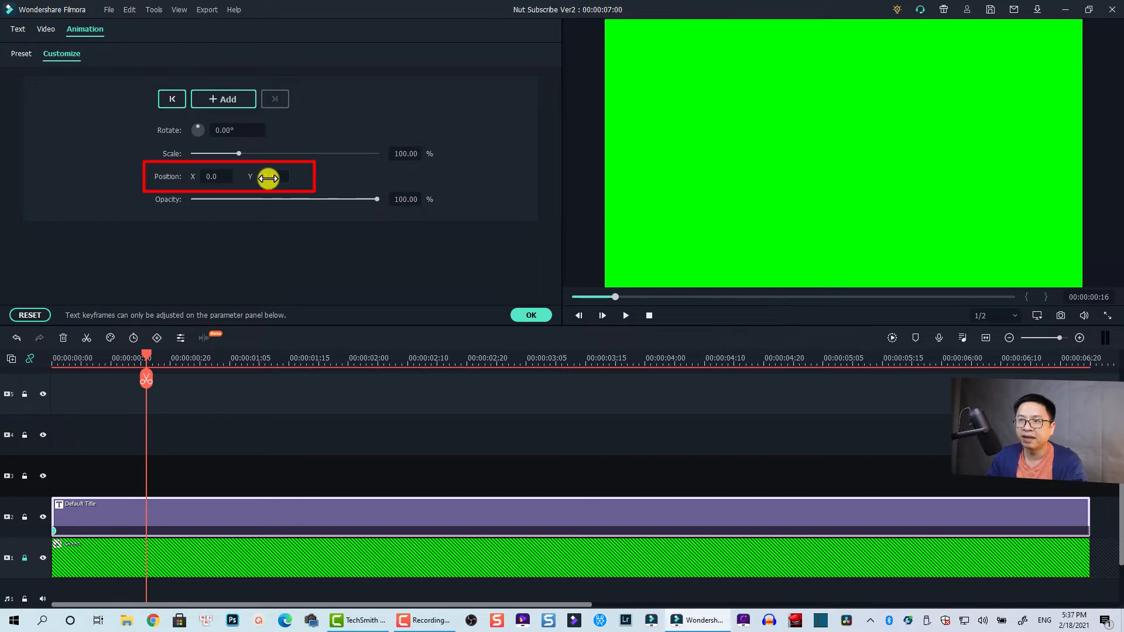
mouse_move(268, 179)
left_mouse_down()
mouse_move(564, 304)
mouse_move(597, 306)
left_mouse_up()
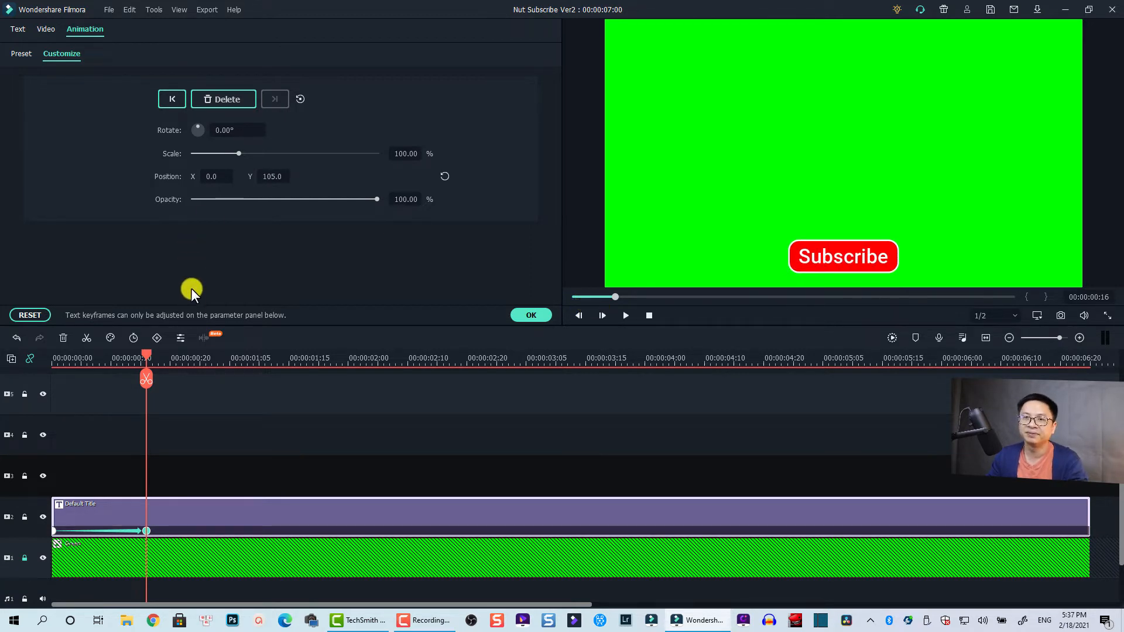